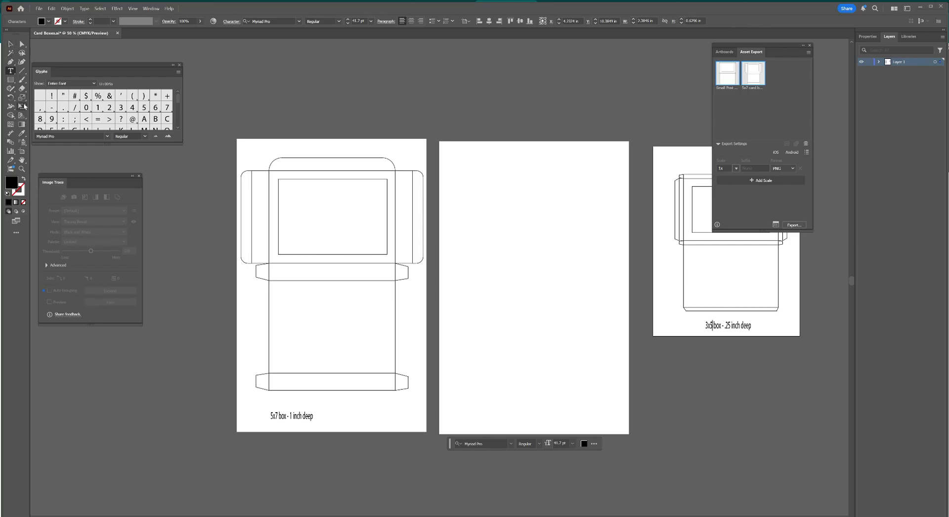
# - Draw a landscape rectangle about 6.3 by 4.04 in on the upper part of the empty middle artboard
pyautogui.click(10, 80)
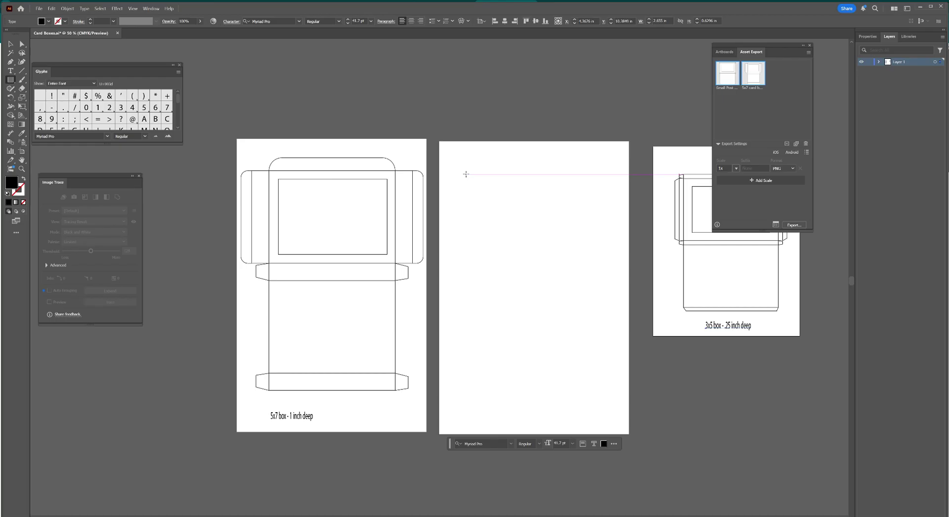
pyautogui.moveTo(465, 174)
pyautogui.mouseDown()
pyautogui.moveTo(617, 278)
pyautogui.moveTo(593, 275)
pyautogui.mouseUp()
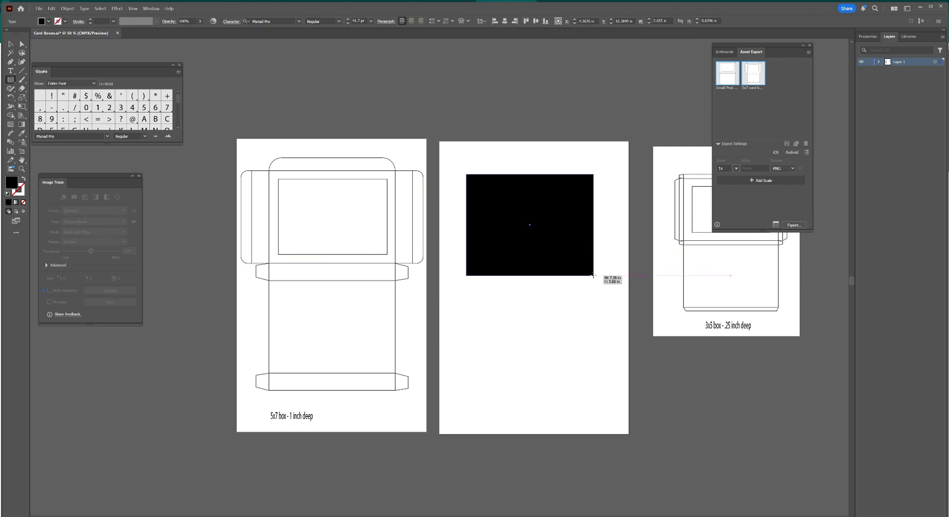
pyautogui.moveTo(594, 275)
pyautogui.mouseDown()
pyautogui.moveTo(593, 247)
pyautogui.moveTo(575, 244)
pyautogui.mouseUp()
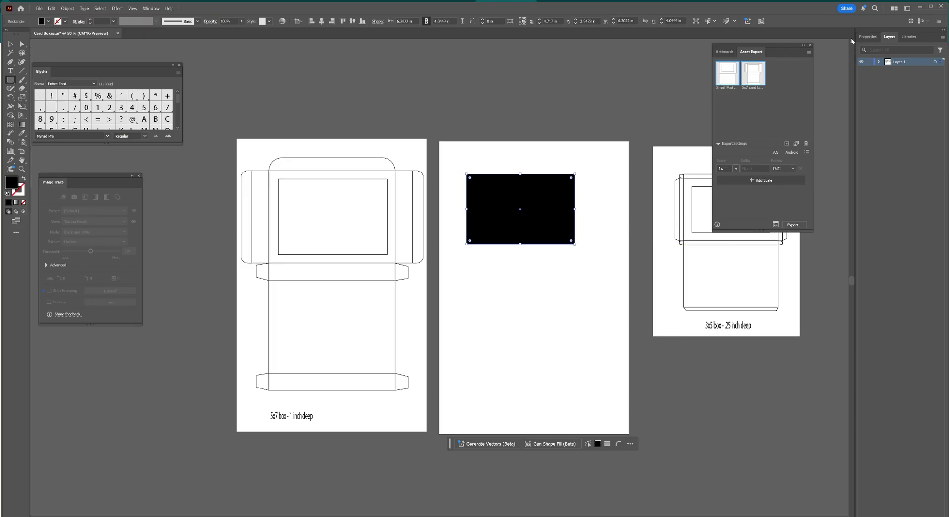
# - Set the new rectangle's width to 6 in and its height to 4 in
pyautogui.click(867, 36)
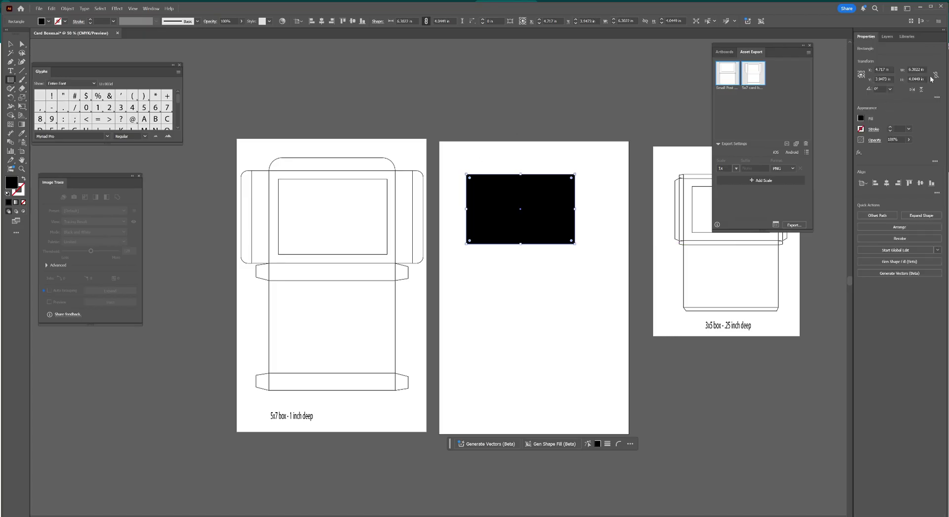
pyautogui.click(918, 70)
pyautogui.press('BackSpace')
pyautogui.press('BackSpace')
pyautogui.press('BackSpace')
pyautogui.press('BackSpace')
pyautogui.press('Return')
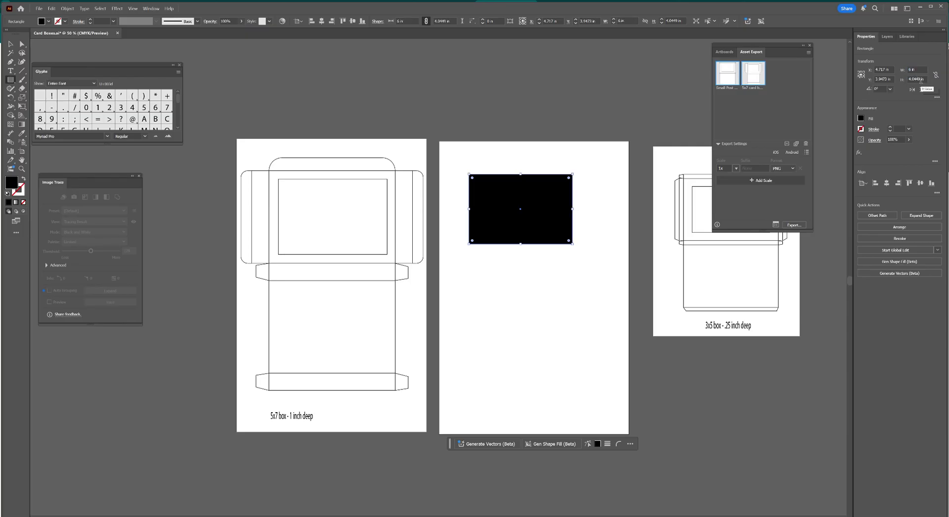
pyautogui.click(918, 79)
pyautogui.press('BackSpace')
pyautogui.press('BackSpace')
pyautogui.press('BackSpace')
pyautogui.press('Return')
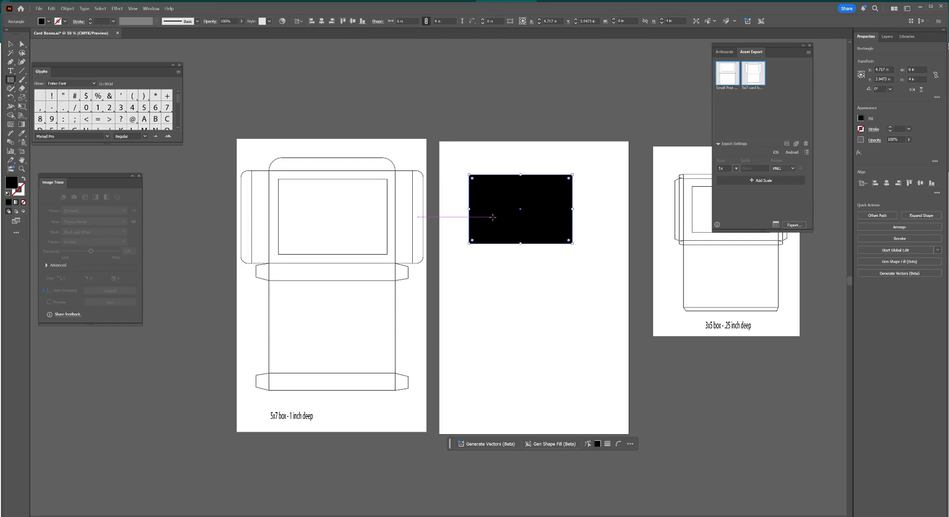
# - Move the rectangle to the artboard's horizontal centre near its top edge, and give it no fill and a black stroke
pyautogui.click(8, 44)
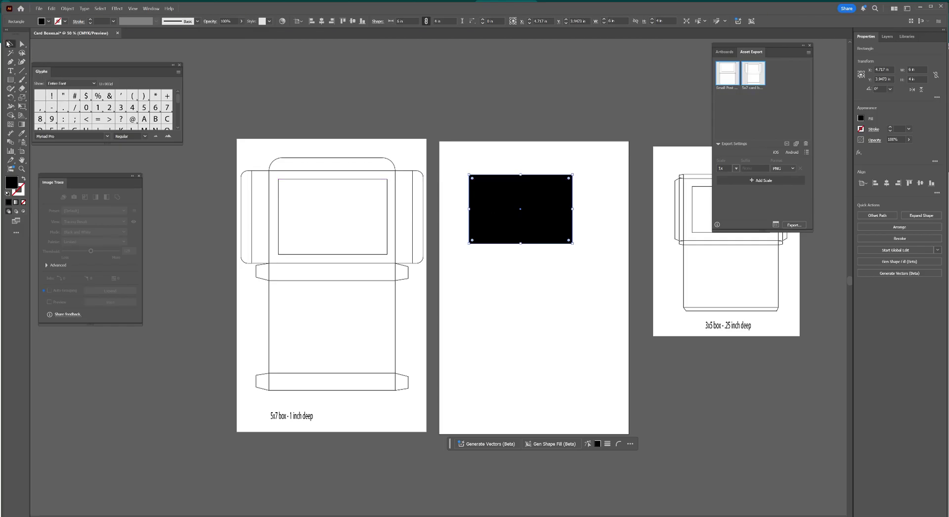
pyautogui.moveTo(513, 216); pyautogui.dragTo(527, 208)
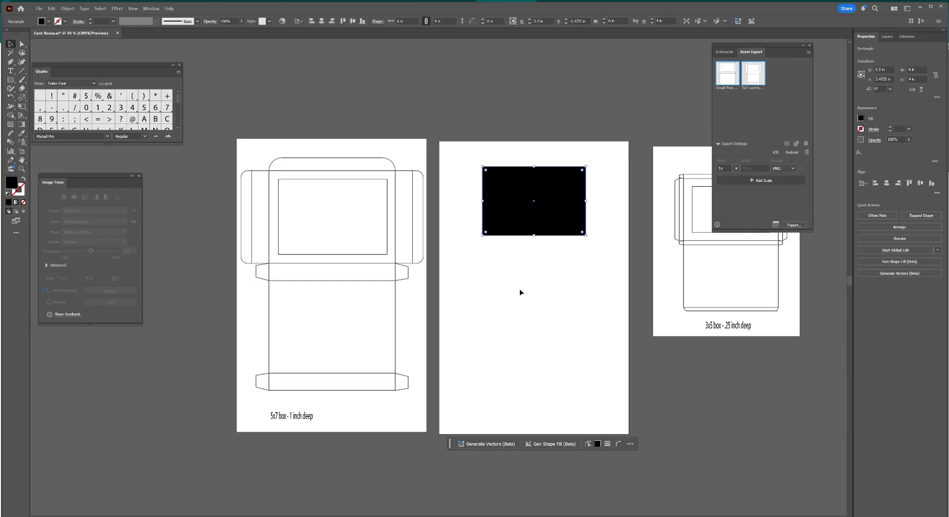
pyautogui.click(861, 119)
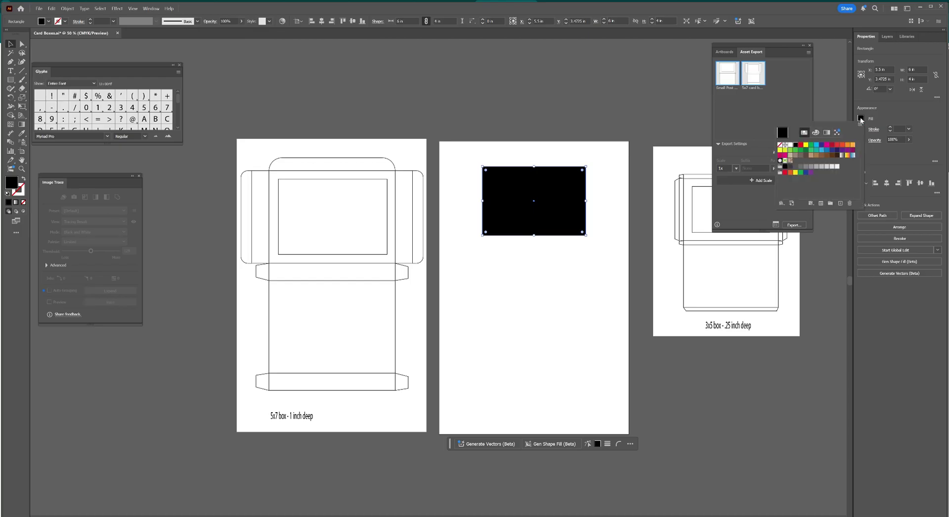
pyautogui.click(780, 146)
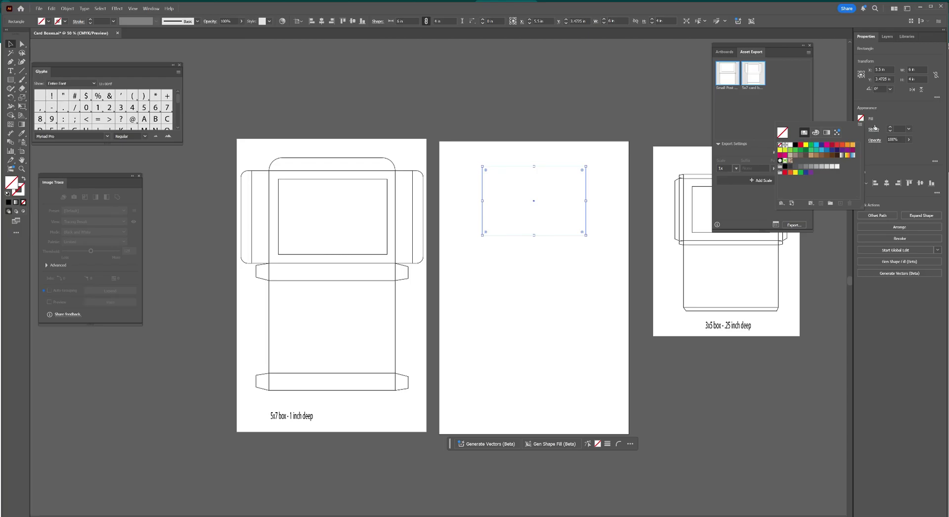
pyautogui.press('Escape')
pyautogui.click(861, 130)
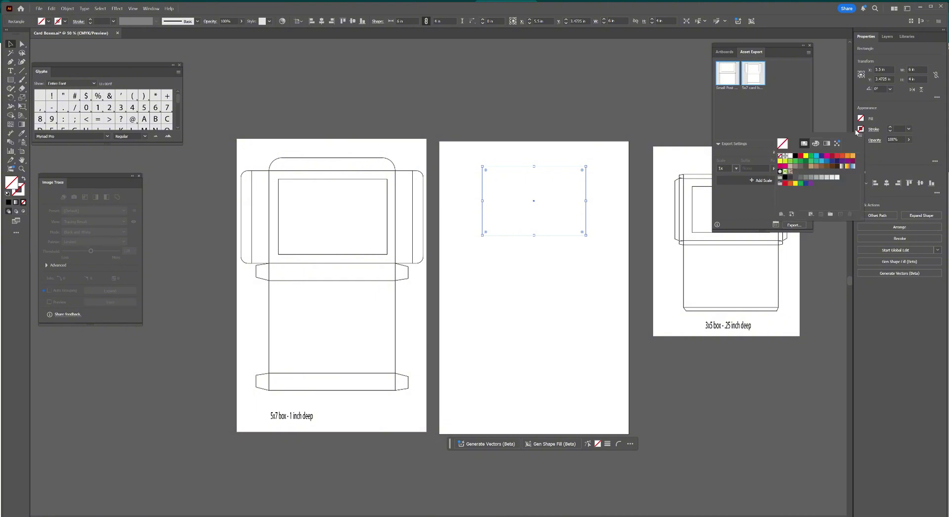
pyautogui.click(795, 156)
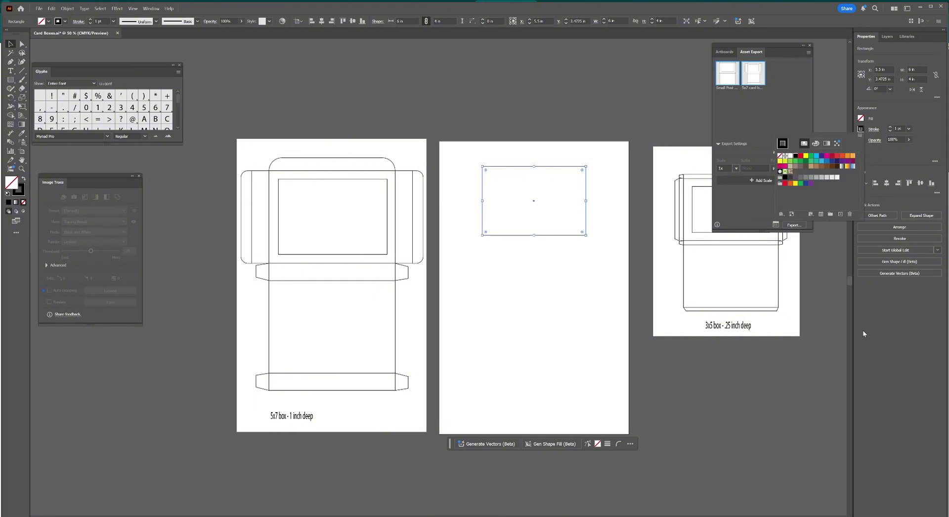
pyautogui.click(566, 237)
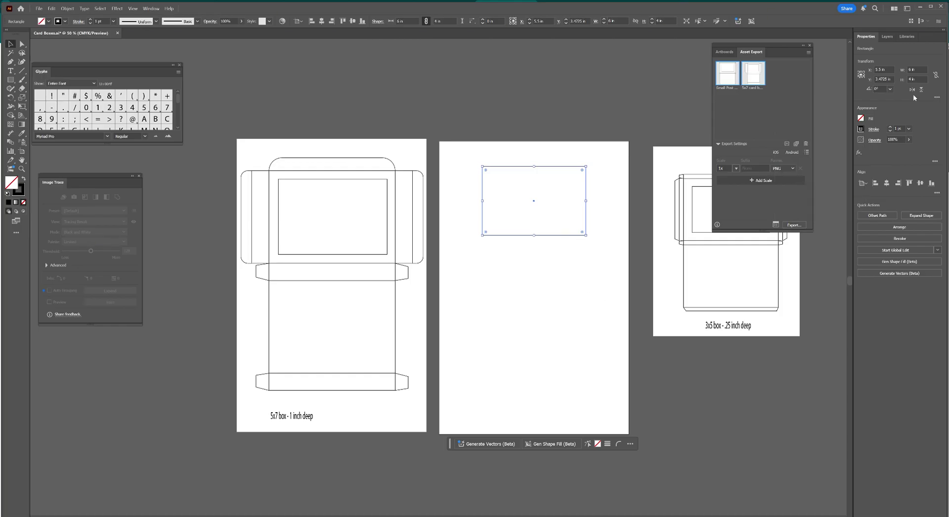
# - Set the rectangle's width to 6.25 in and its height to 4.25 in, and deselect it
pyautogui.click(912, 70)
pyautogui.write('6 in')
pyautogui.write('6.25')
pyautogui.press('Tab')
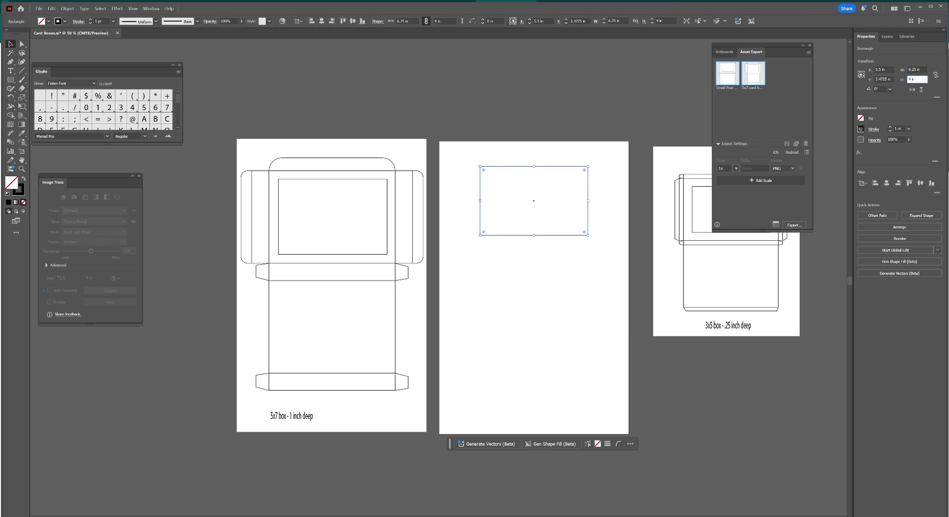
pyautogui.write('4.25')
pyautogui.click(587, 272)
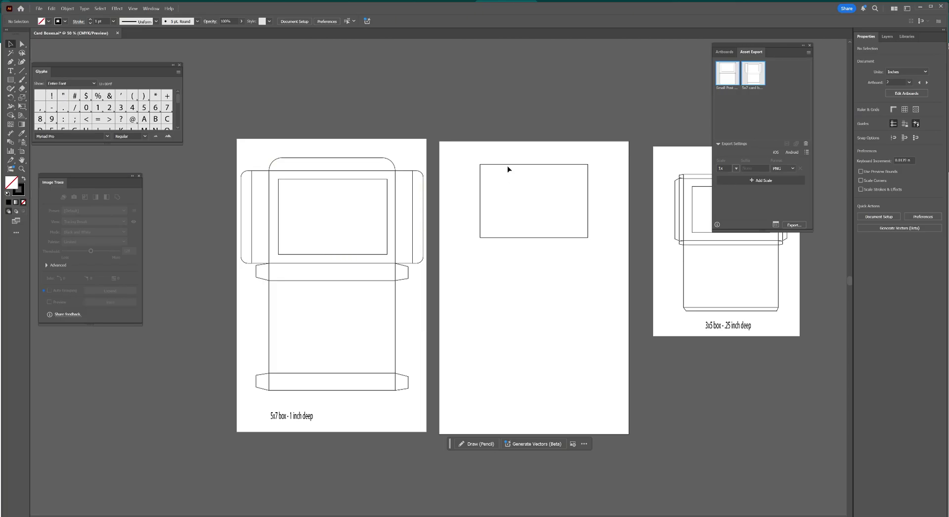
# - Duplicate the rectangle straight below the original, leaving a gap of about 1 in between the two
pyautogui.click(523, 238)
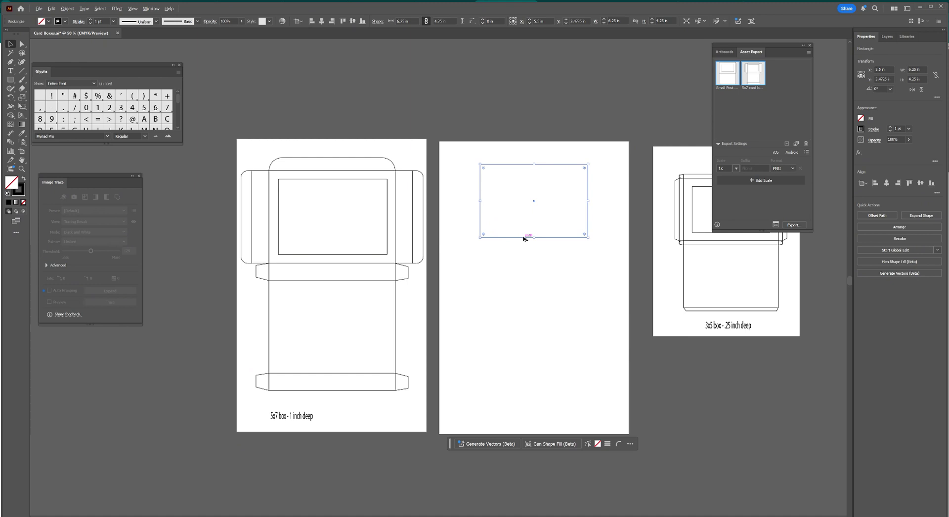
pyautogui.moveTo(524, 239); pyautogui.dragTo(523, 336)
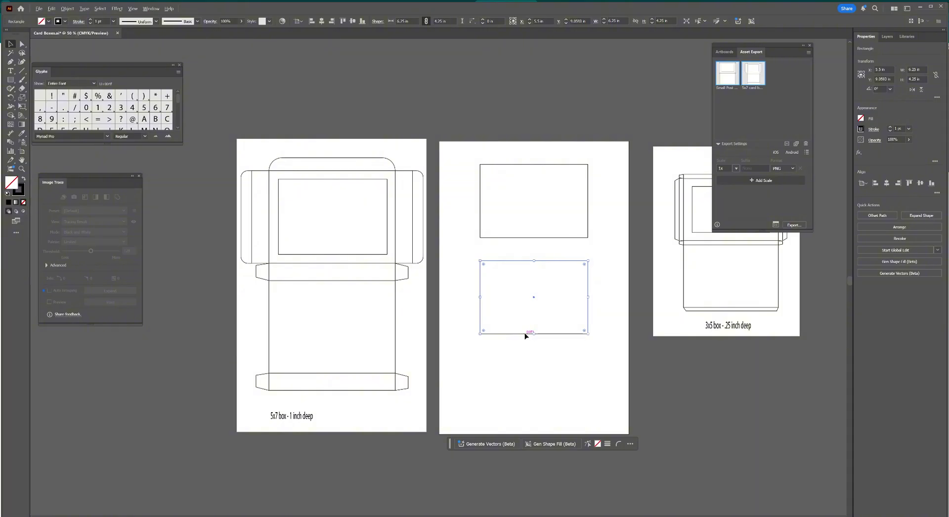
pyautogui.moveTo(525, 336)
pyautogui.mouseDown()
pyautogui.moveTo(529, 398)
pyautogui.moveTo(521, 332)
pyautogui.mouseUp()
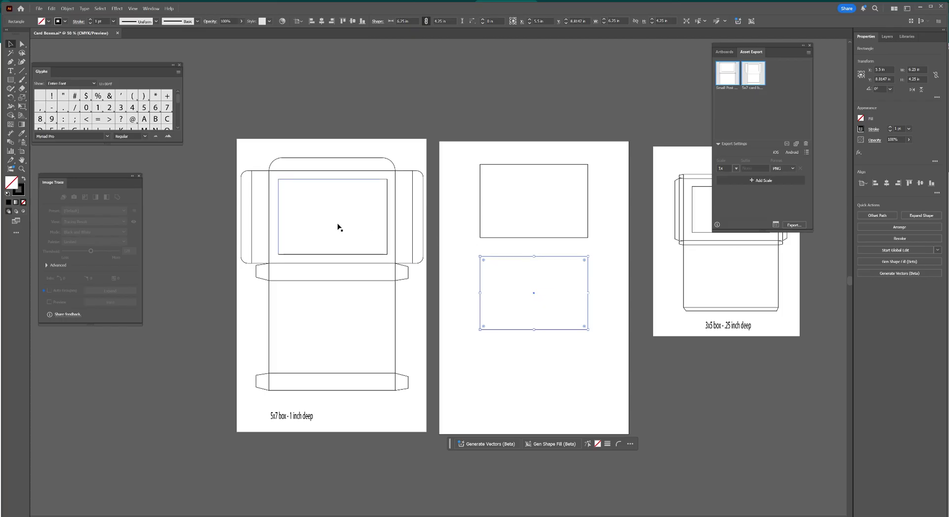
# - Draw a narrow horizontal strip about 6.25 by 0.75 in in the gap between the two rectangles
pyautogui.click(10, 81)
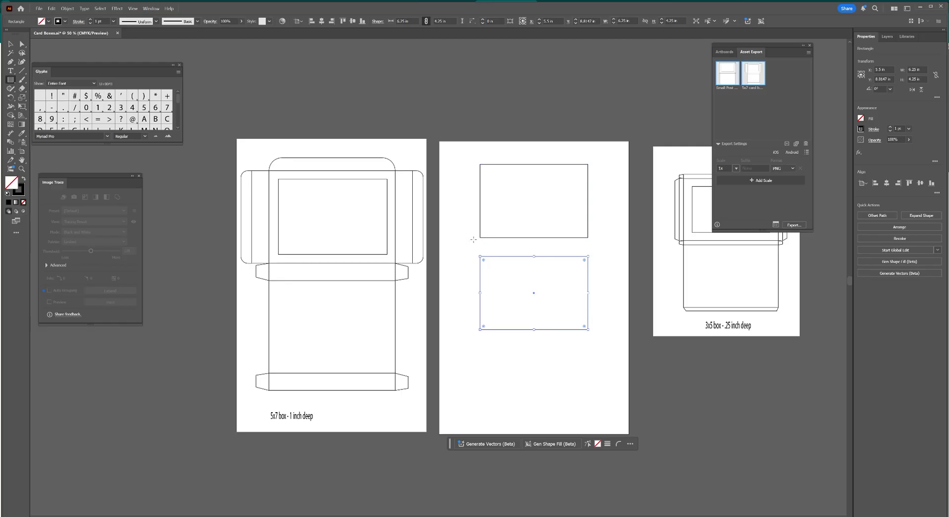
pyautogui.moveTo(480, 241); pyautogui.dragTo(587, 252)
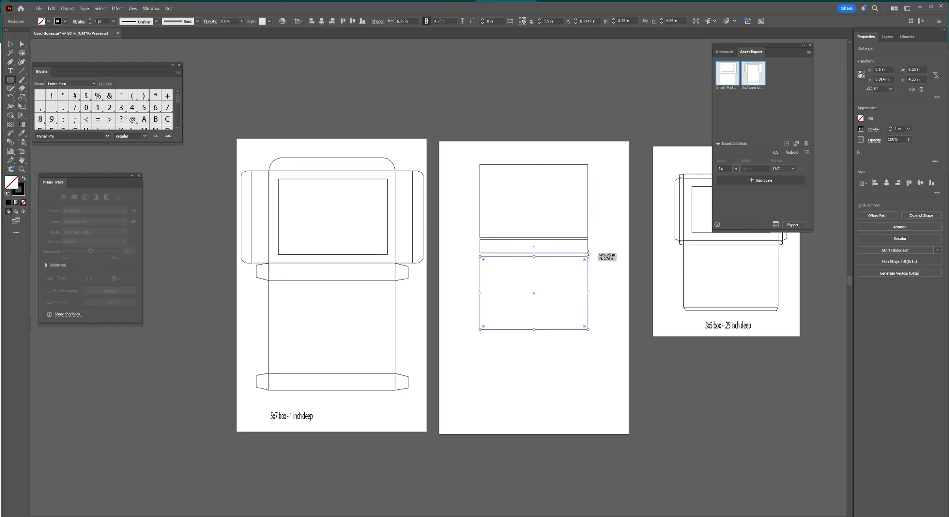
pyautogui.moveTo(588, 253); pyautogui.dragTo(588, 253)
pyautogui.moveTo(588, 253); pyautogui.dragTo(588, 253)
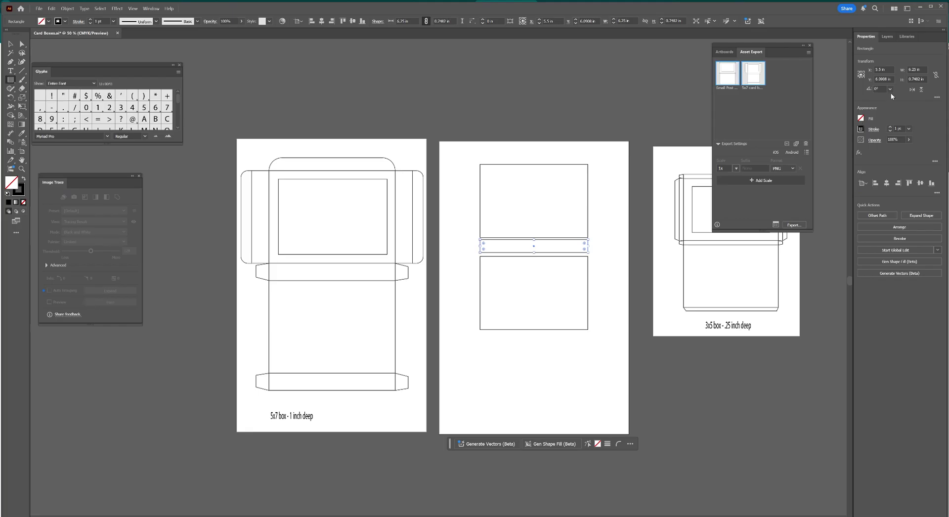
# - Set the strip's height to exactly 0.75 in
pyautogui.click(917, 79)
pyautogui.press('BackSpace')
pyautogui.press('BackSpace')
pyautogui.press('BackSpace')
pyautogui.write('5')
pyautogui.press('Return')
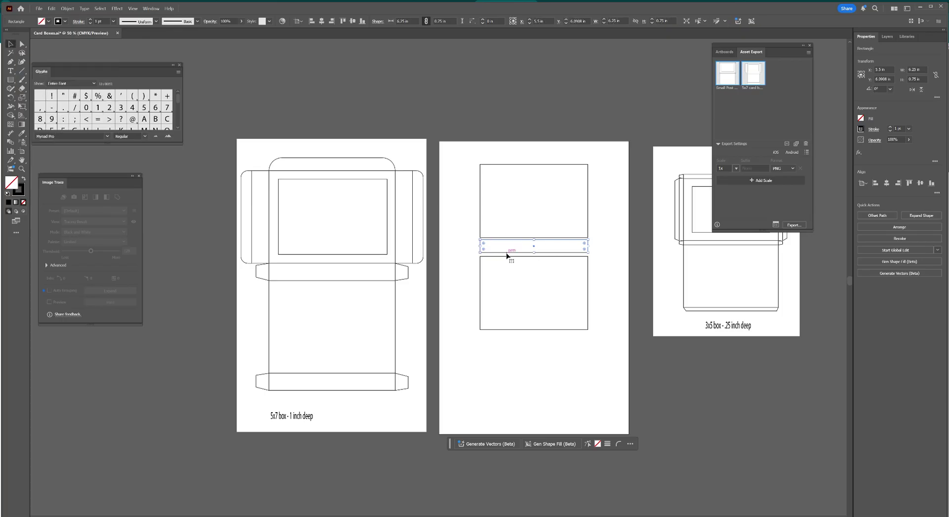
# - Snap the strip to the upper rectangle's bottom edge and the lower rectangle to the strip's bottom edge
pyautogui.moveTo(507, 255); pyautogui.dragTo(507, 253)
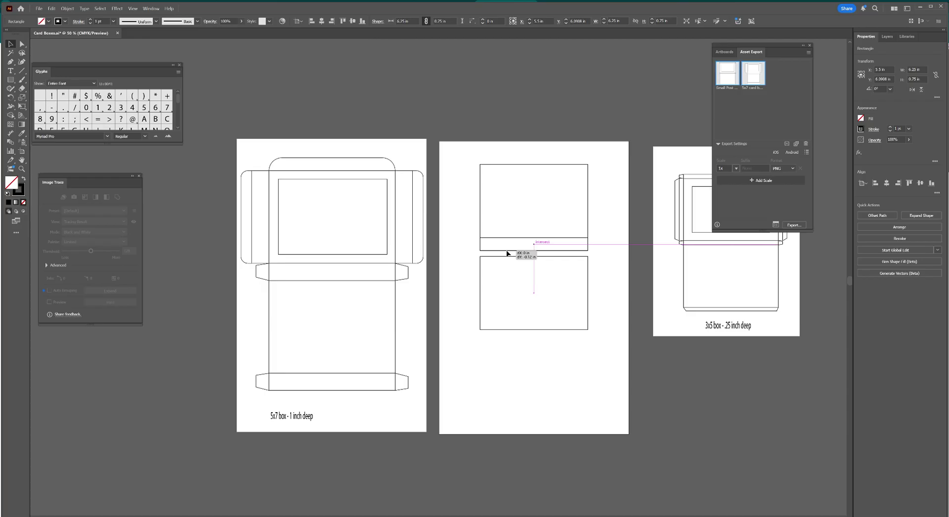
pyautogui.moveTo(507, 254); pyautogui.dragTo(505, 250)
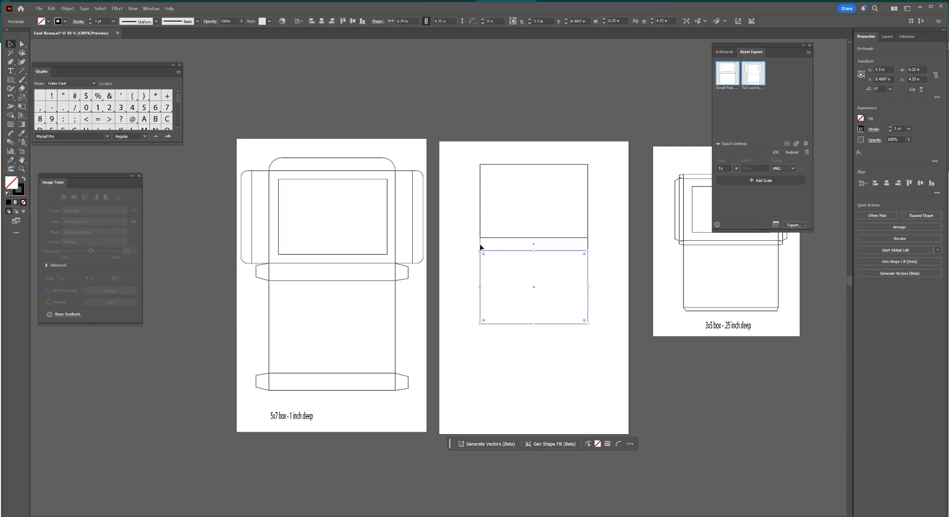
# - Duplicate the middle strip flush below the lower rectangle and again flush above the upper rectangle
pyautogui.moveTo(481, 247)
pyautogui.mouseDown()
pyautogui.moveTo(435, 174)
pyautogui.moveTo(483, 246)
pyautogui.mouseUp()
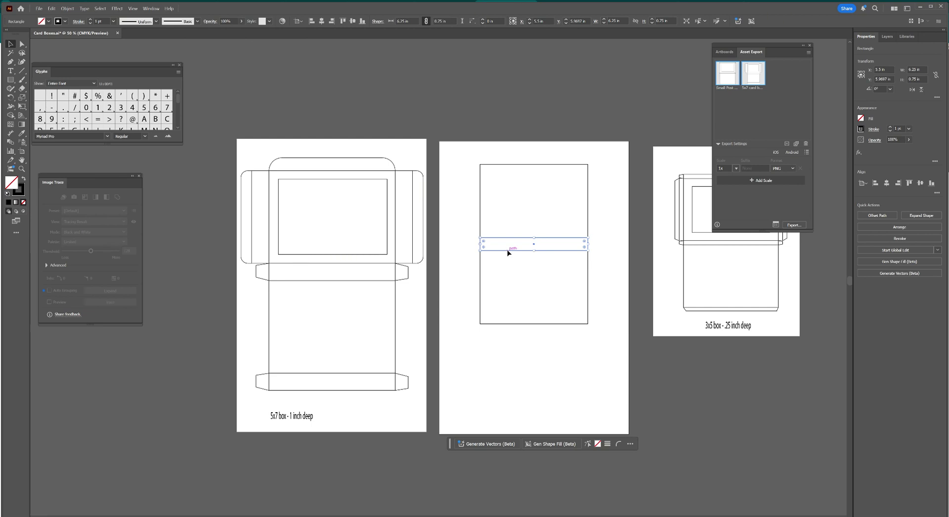
pyautogui.moveTo(507, 253); pyautogui.dragTo(507, 339)
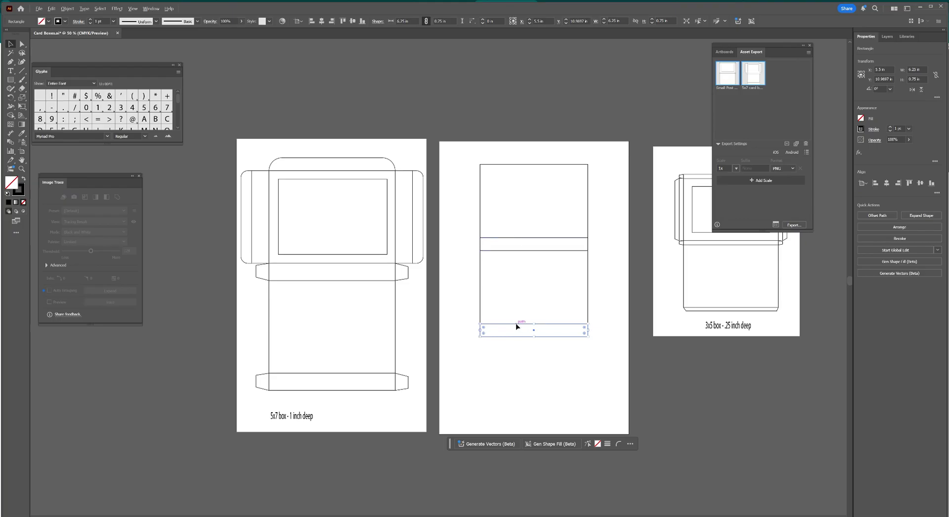
pyautogui.moveTo(518, 327); pyautogui.dragTo(516, 152)
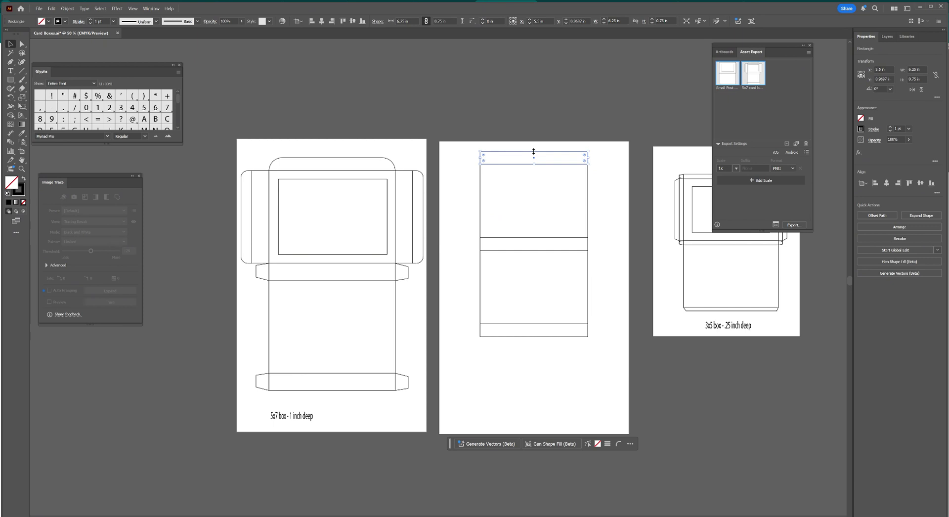
# - Reduce the topmost strip's height to about 0.65 in and round its two upper corners to form a flap
pyautogui.moveTo(534, 151); pyautogui.dragTo(533, 155)
pyautogui.moveTo(483, 157); pyautogui.dragTo(479, 151)
pyautogui.moveTo(484, 159); pyautogui.dragTo(492, 168)
pyautogui.moveTo(584, 160); pyautogui.dragTo(575, 165)
# - Draw a vertical rectangle about 0.73 by 4.26 in just to the right of the upper panel as a side wall
pyautogui.click(15, 80)
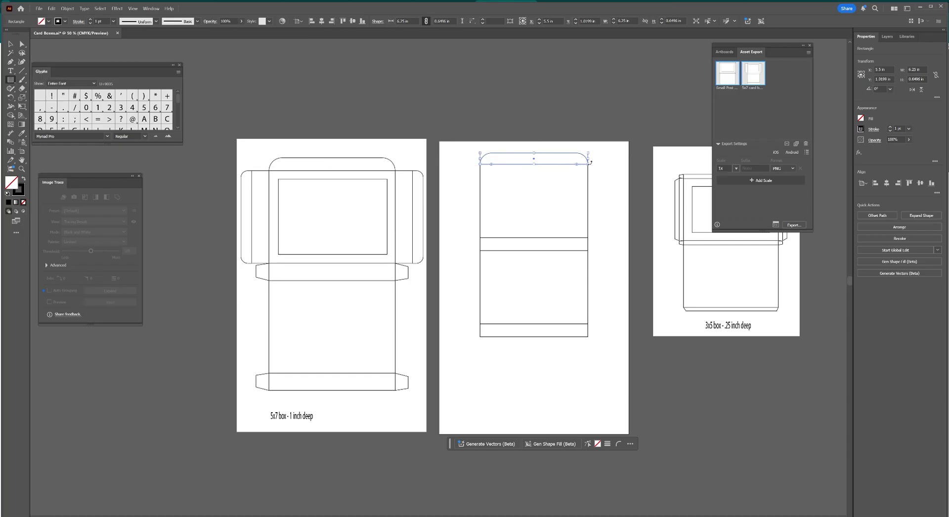
pyautogui.click(601, 237)
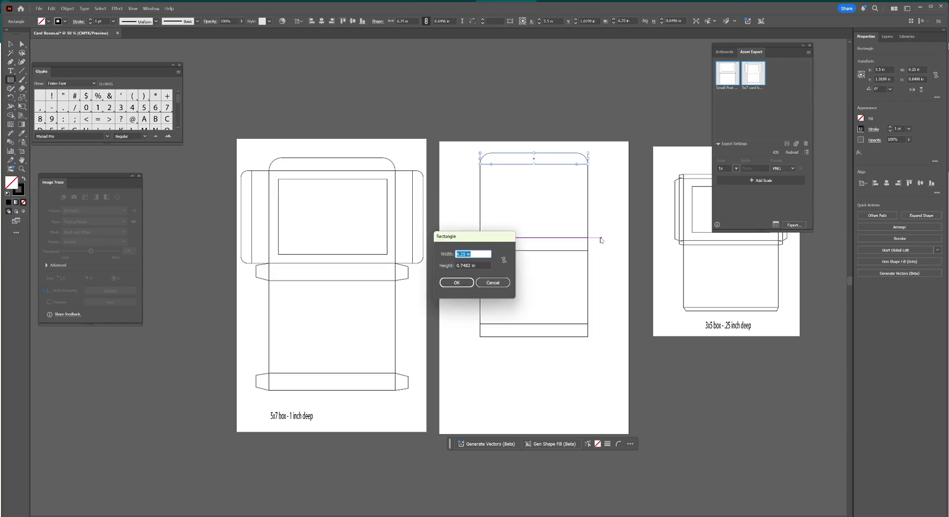
pyautogui.click(504, 283)
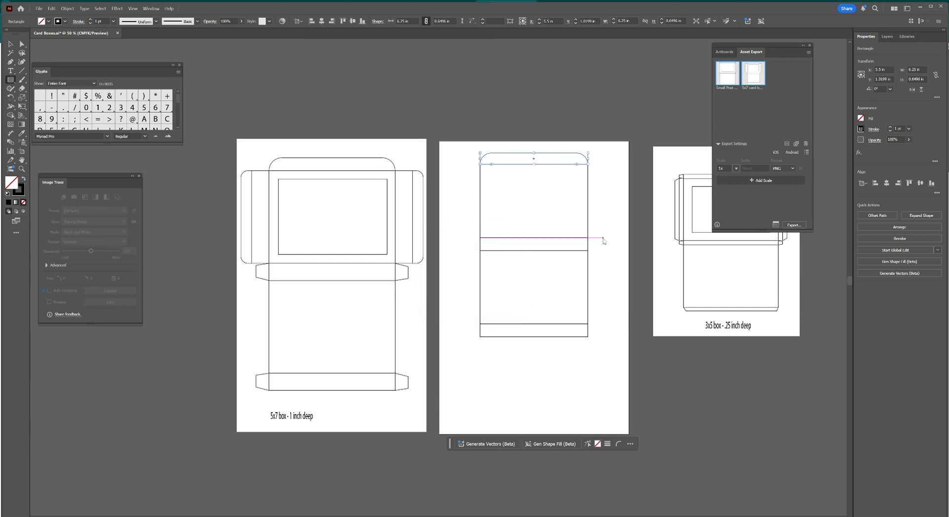
pyautogui.moveTo(602, 238); pyautogui.dragTo(590, 163)
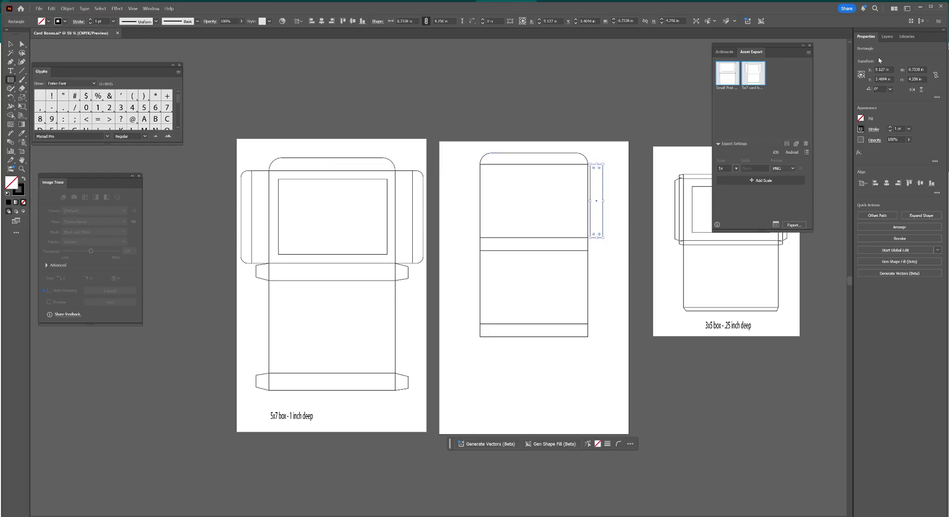
# - Set the vertical rectangle's width to 0.75 in and try to set its height to 4.25 in
pyautogui.click(921, 68)
pyautogui.write('0.75')
pyautogui.click(919, 79)
pyautogui.press('BackSpace')
pyautogui.click(602, 269)
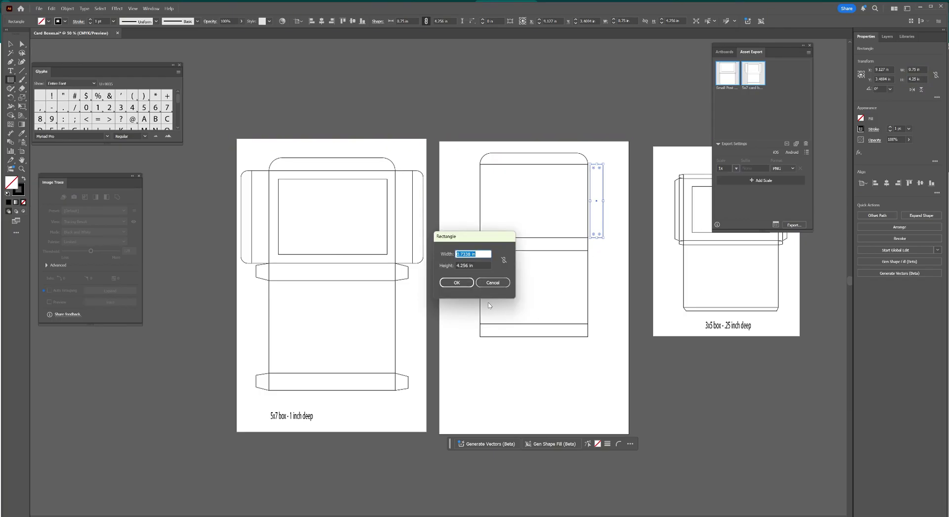
pyautogui.click(493, 282)
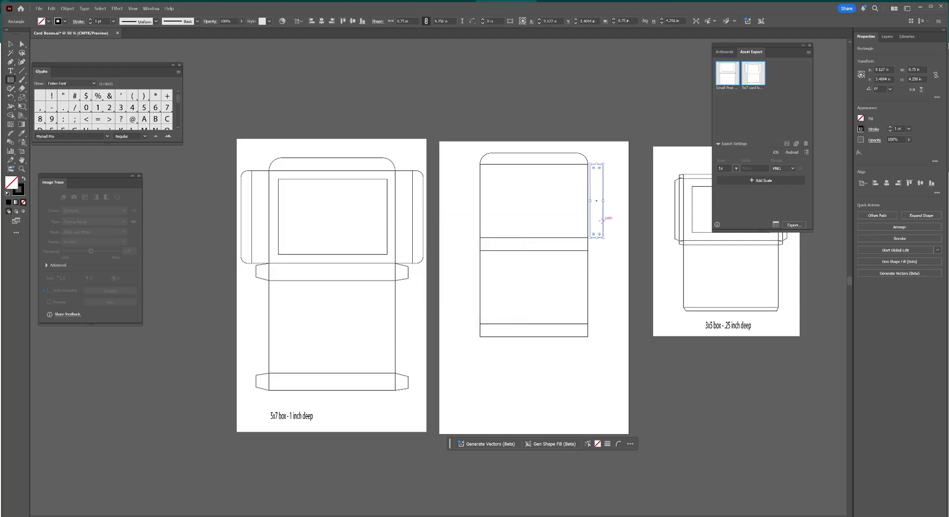
# - Move the vertical rectangle flush against the upper panel's right edge
pyautogui.click(10, 44)
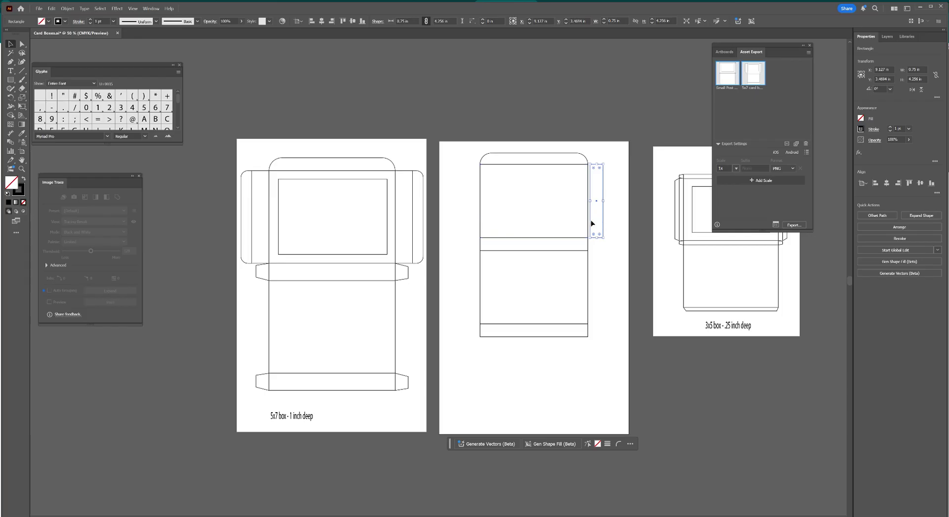
pyautogui.moveTo(590, 223); pyautogui.dragTo(590, 224)
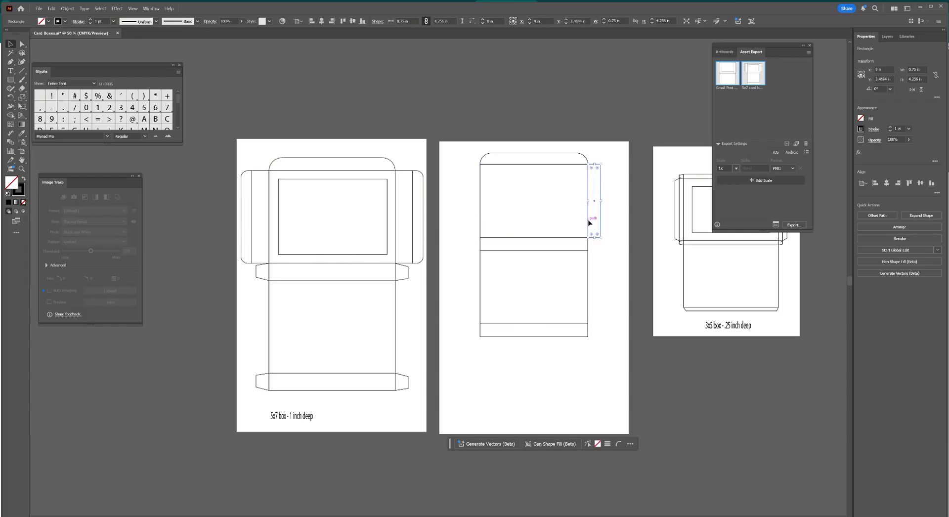
# - Copy the side wall to the upper panel's left edge and draw a narrow rectangle about 0.73 by 4.26 in outside it
pyautogui.moveTo(589, 223); pyautogui.dragTo(468, 224)
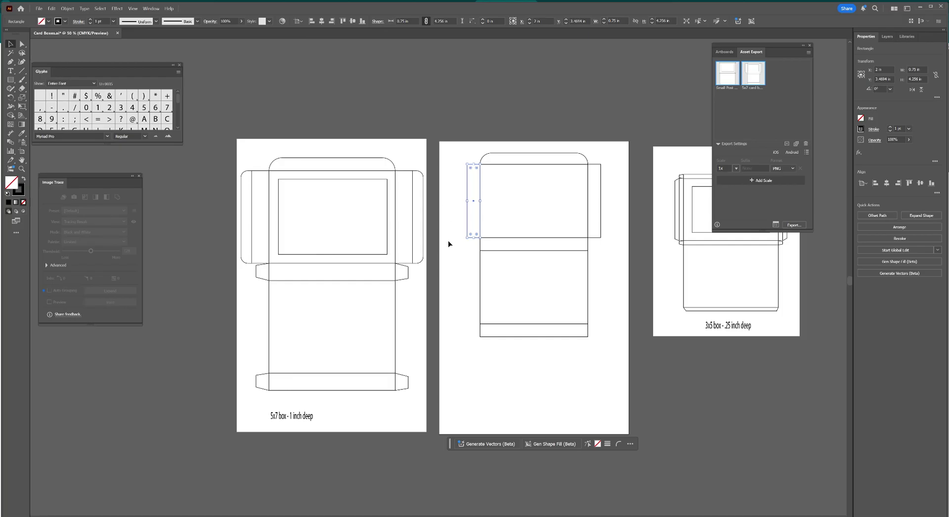
pyautogui.click(11, 80)
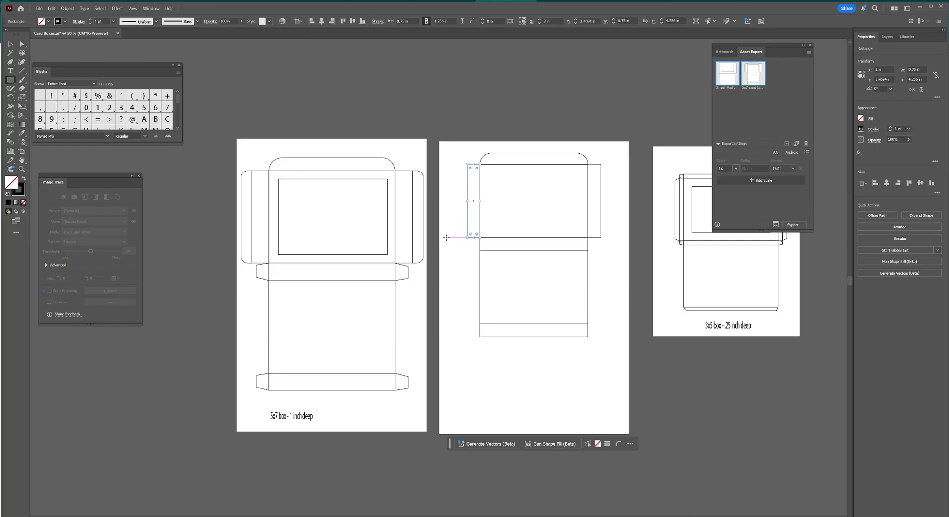
pyautogui.moveTo(447, 238)
pyautogui.mouseDown()
pyautogui.moveTo(448, 159)
pyautogui.moveTo(460, 163)
pyautogui.mouseUp()
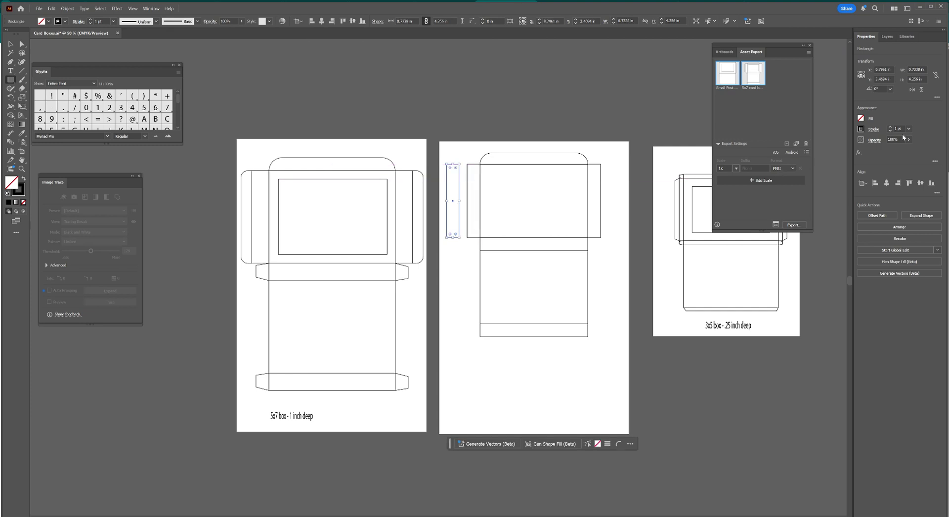
# - Set the new narrow rectangle's width to 0.65 in and height to 4.25 in
pyautogui.doubleClick(920, 69)
pyautogui.press('BackSpace')
pyautogui.click(921, 79)
pyautogui.write('5')
pyautogui.press('Return')
pyautogui.click(10, 43)
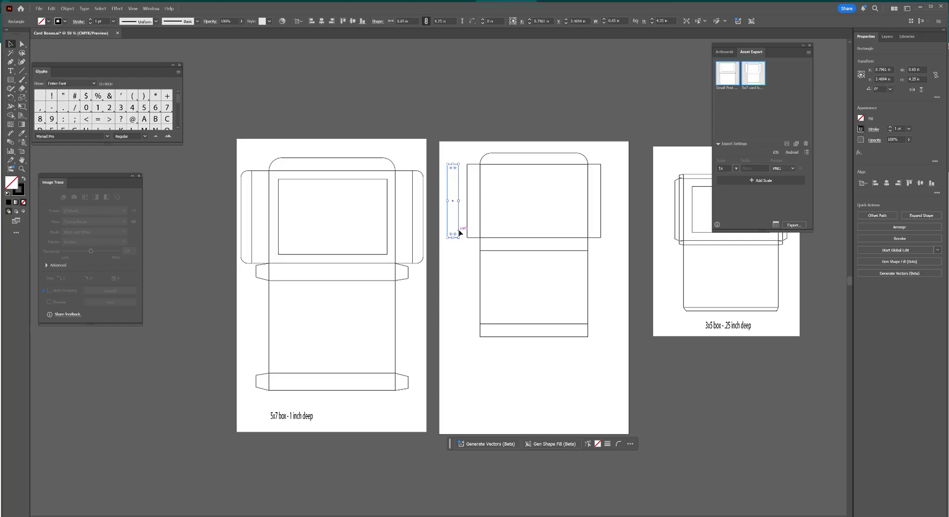
# - Move the narrow rectangle flush against the left side wall and round its two outer corners to form a flap
pyautogui.moveTo(460, 232); pyautogui.dragTo(467, 233)
pyautogui.moveTo(459, 170); pyautogui.dragTo(468, 178)
pyautogui.moveTo(461, 237); pyautogui.dragTo(468, 230)
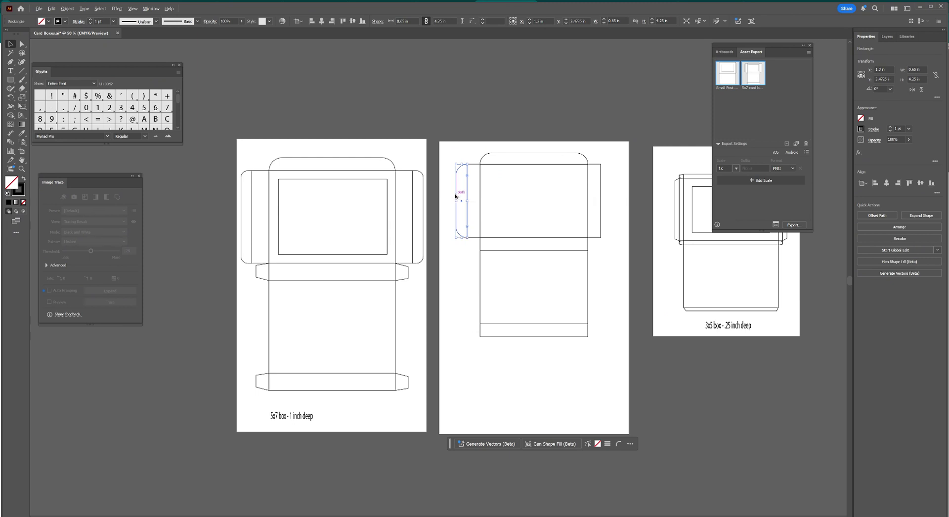
# - Copy the rounded side flap, rotate the copy 180° and place it flush against the right side wall
pyautogui.moveTo(455, 194); pyautogui.dragTo(603, 280)
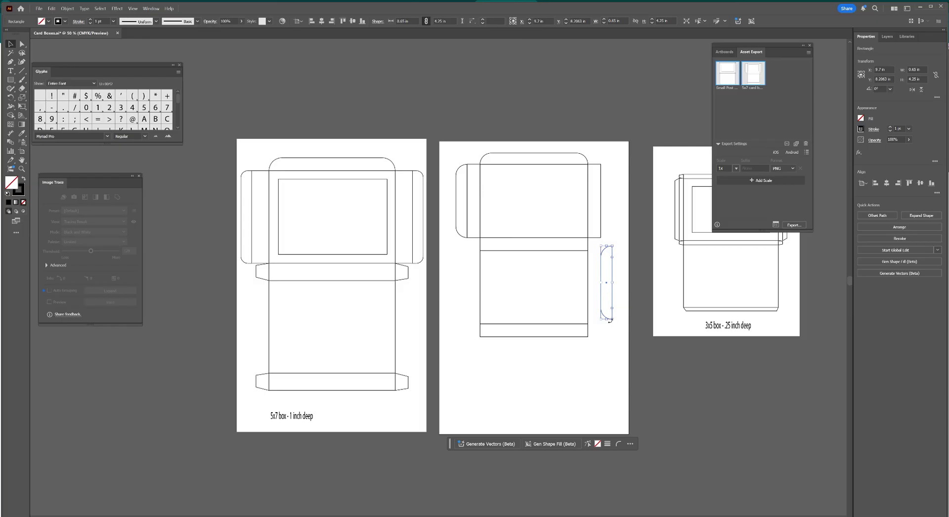
pyautogui.moveTo(614, 321); pyautogui.dragTo(599, 244)
pyautogui.moveTo(612, 311); pyautogui.dragTo(613, 231)
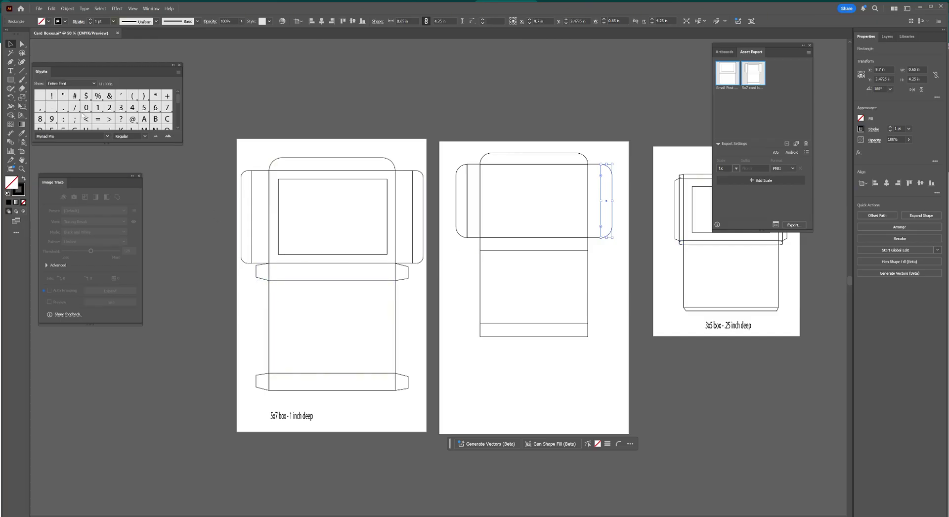
# - Draw a small square about 0.74 by 0.75 in near the middle strip's left end and set its width to 0.75 in
pyautogui.click(8, 81)
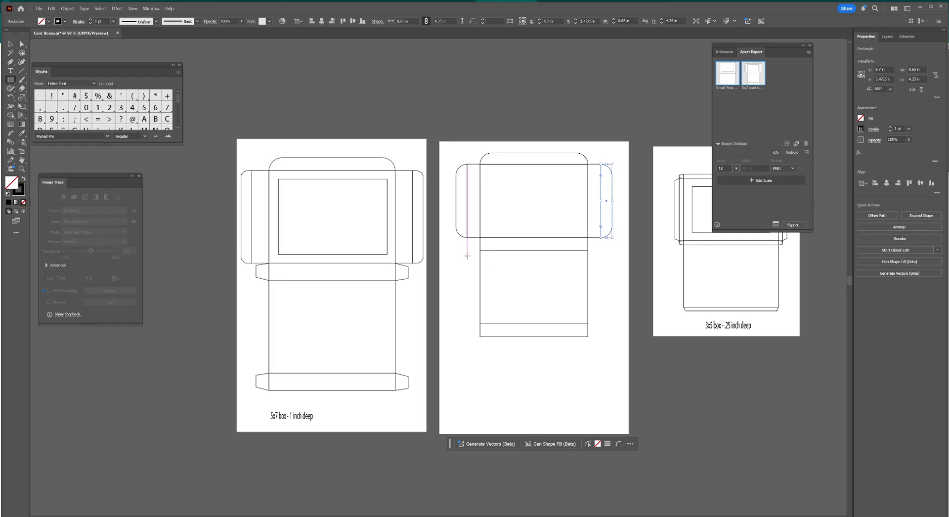
pyautogui.moveTo(464, 260); pyautogui.dragTo(478, 246)
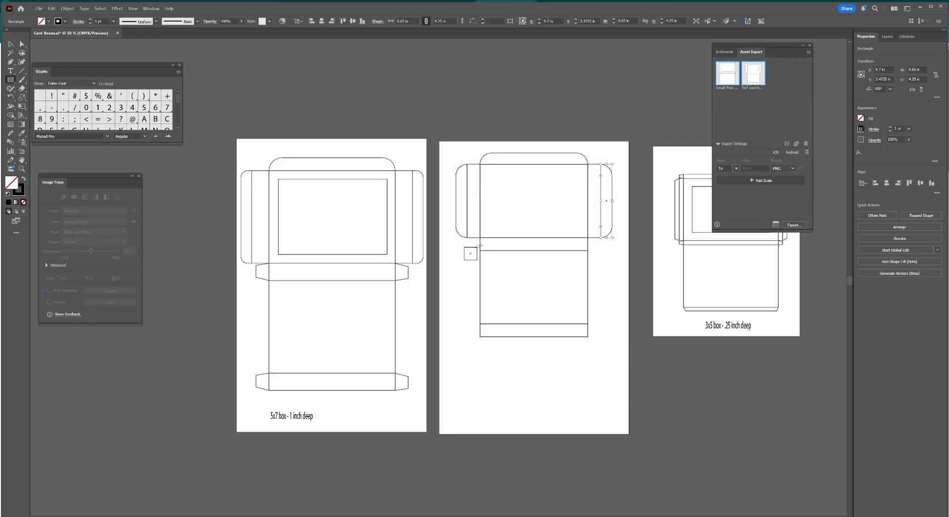
pyautogui.click(916, 79)
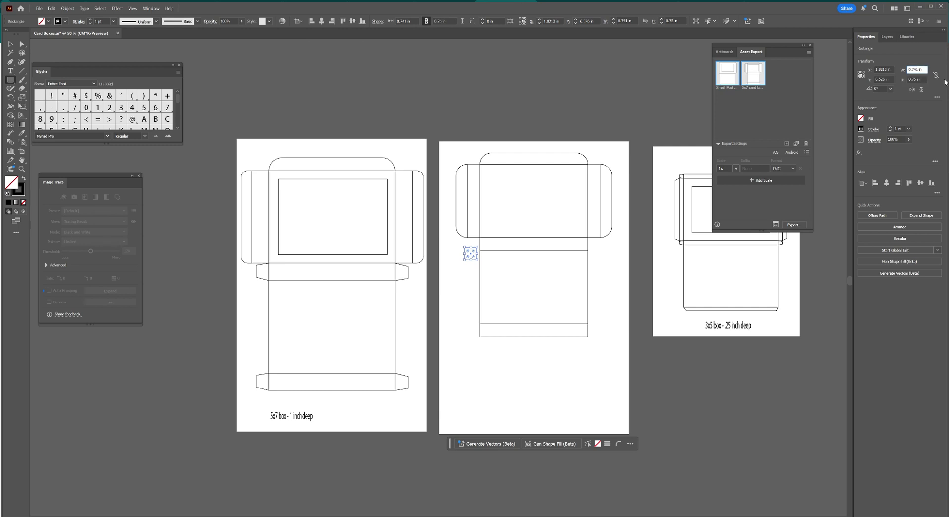
pyautogui.write('0.7 in')
pyautogui.press('Return')
pyautogui.click(11, 44)
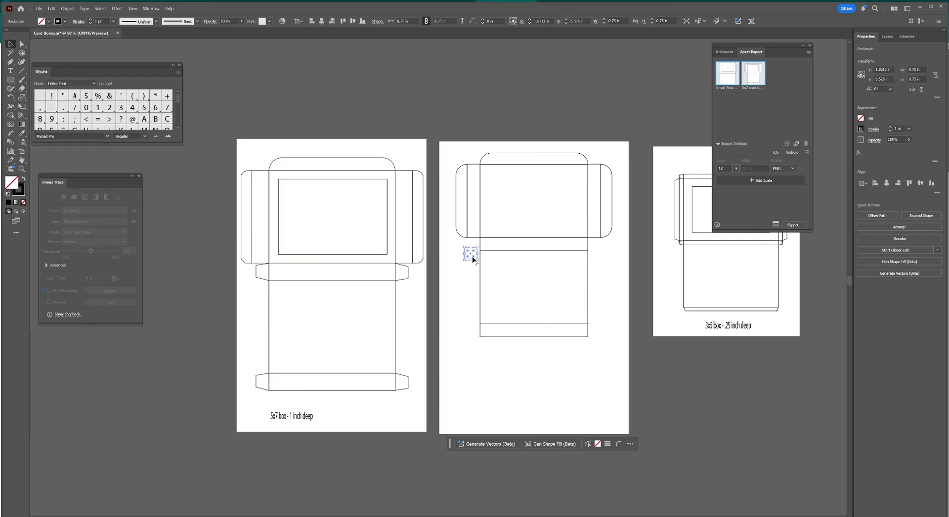
# - Move the small square flush against the middle strip's left end and round its two outer corners to form a tab
pyautogui.moveTo(472, 258); pyautogui.dragTo(474, 252)
pyautogui.hotkey('ctrl', 'z')
pyautogui.click(471, 263)
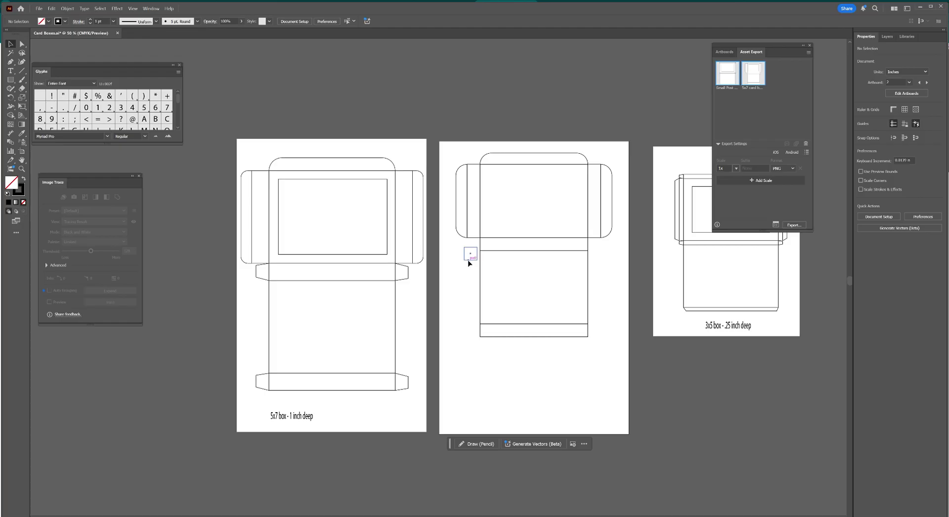
pyautogui.click(470, 264)
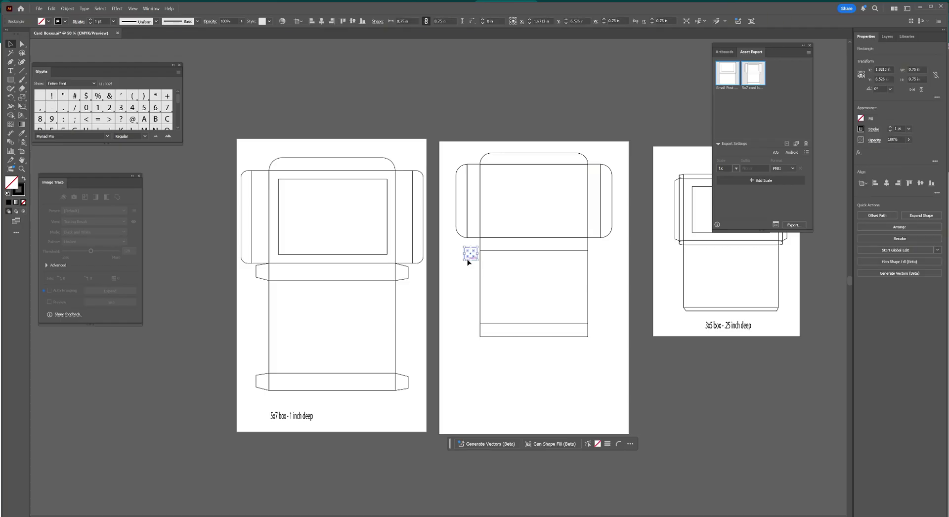
pyautogui.moveTo(468, 261); pyautogui.dragTo(471, 250)
pyautogui.moveTo(471, 249); pyautogui.dragTo(470, 244)
pyautogui.moveTo(470, 244); pyautogui.dragTo(470, 244)
pyautogui.click(467, 262)
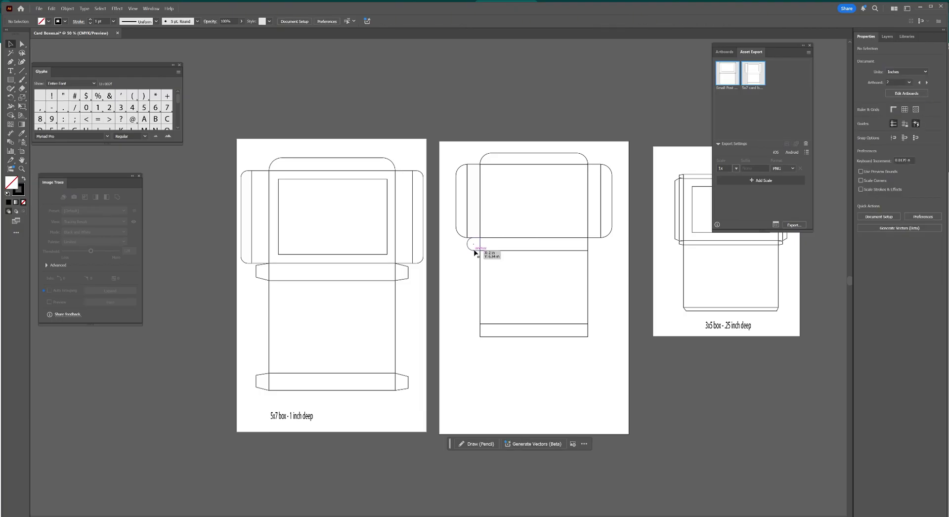
# - Place copies of the rounded tab, rotated 180°, at the right ends of the middle strip and the bottom strip
pyautogui.moveTo(474, 251); pyautogui.dragTo(597, 253)
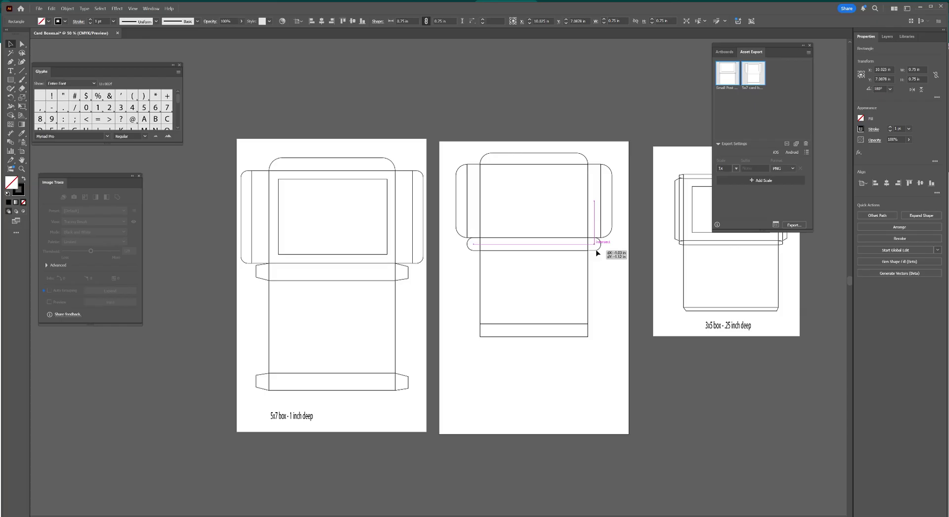
pyautogui.moveTo(597, 253); pyautogui.dragTo(598, 336)
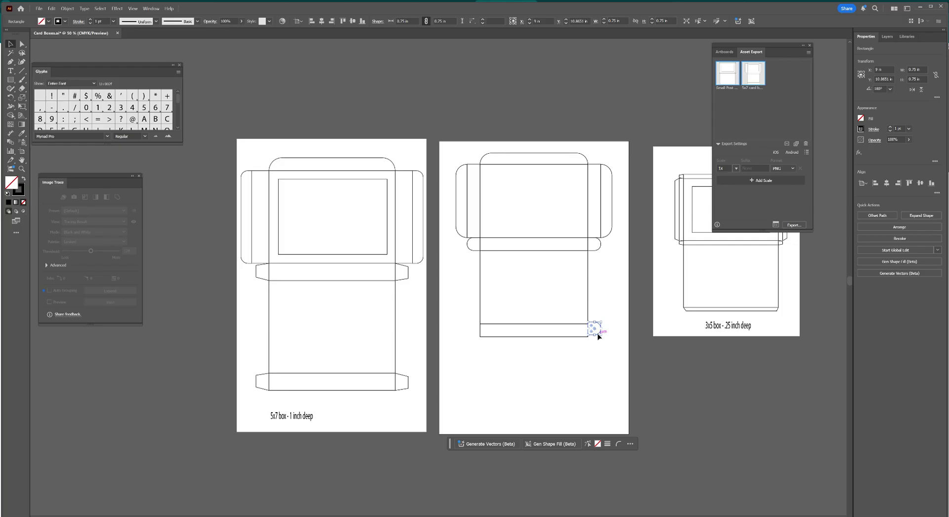
pyautogui.moveTo(598, 336); pyautogui.dragTo(598, 339)
# - Place the left tab at the bottom strip's left end and keep a copy at the middle strip's left end
pyautogui.click(475, 249)
pyautogui.moveTo(475, 251); pyautogui.dragTo(476, 339)
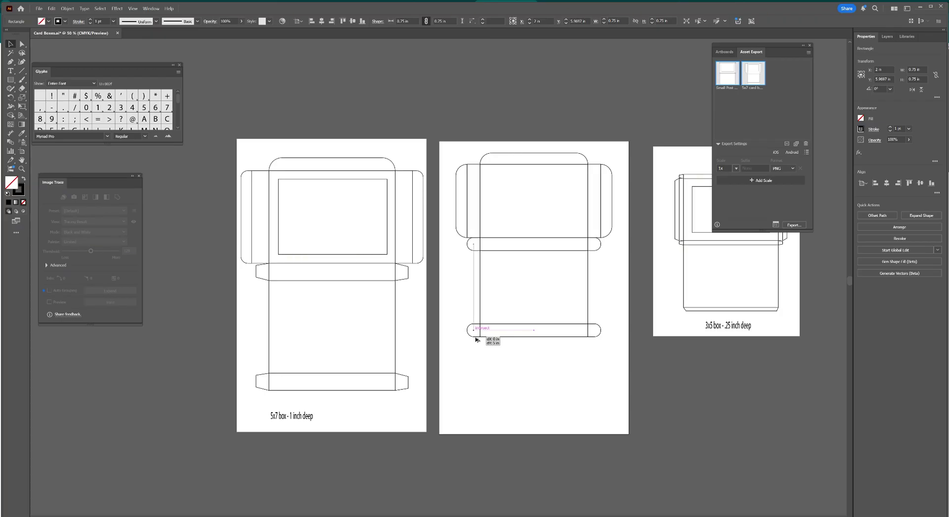
pyautogui.moveTo(476, 339); pyautogui.dragTo(475, 338)
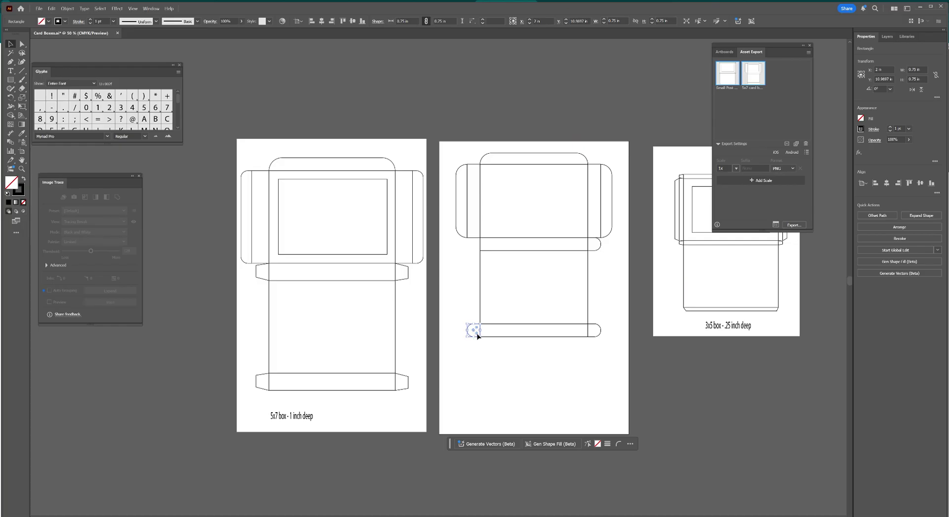
pyautogui.click(479, 337)
pyautogui.click(478, 337)
pyautogui.moveTo(477, 338); pyautogui.dragTo(477, 253)
# - Select all shapes of the new box template and collect them for export as a single asset
pyautogui.moveTo(452, 154); pyautogui.dragTo(622, 362)
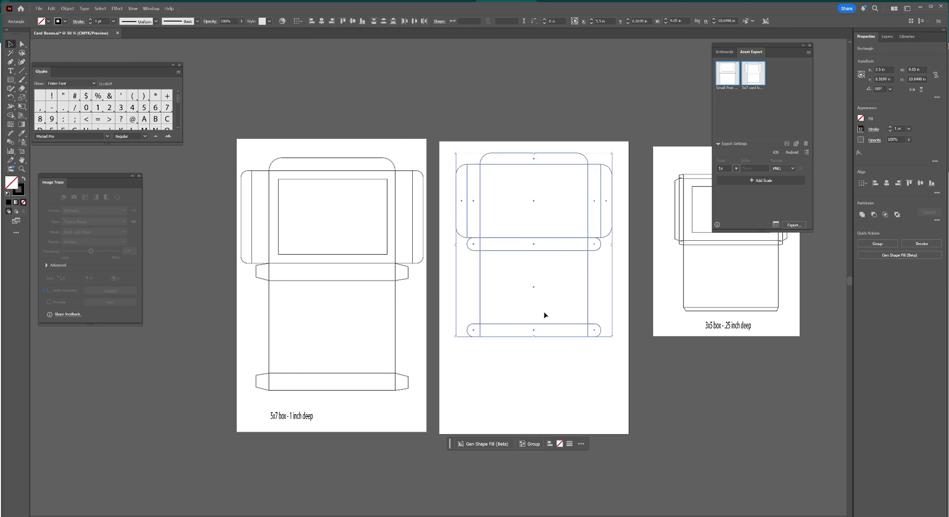
pyautogui.rightClick(555, 303)
pyautogui.moveTo(586, 288)
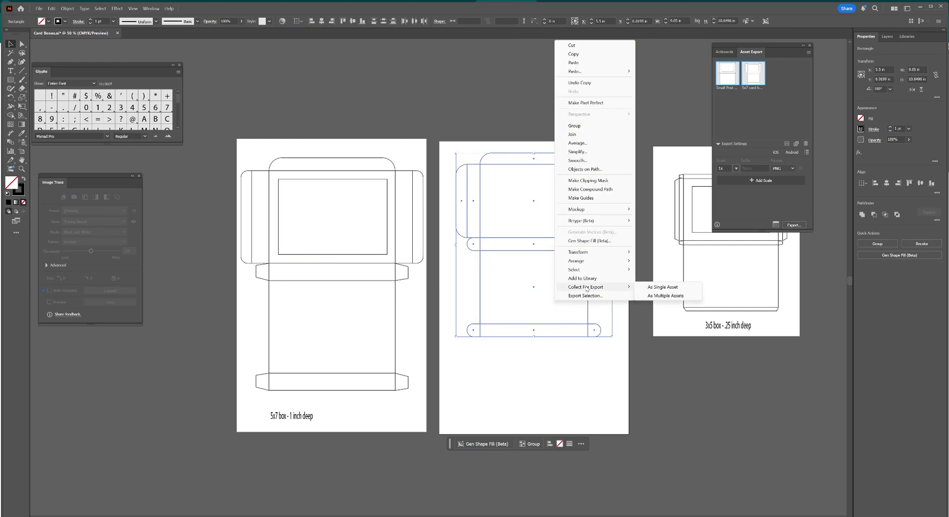
pyautogui.click(658, 287)
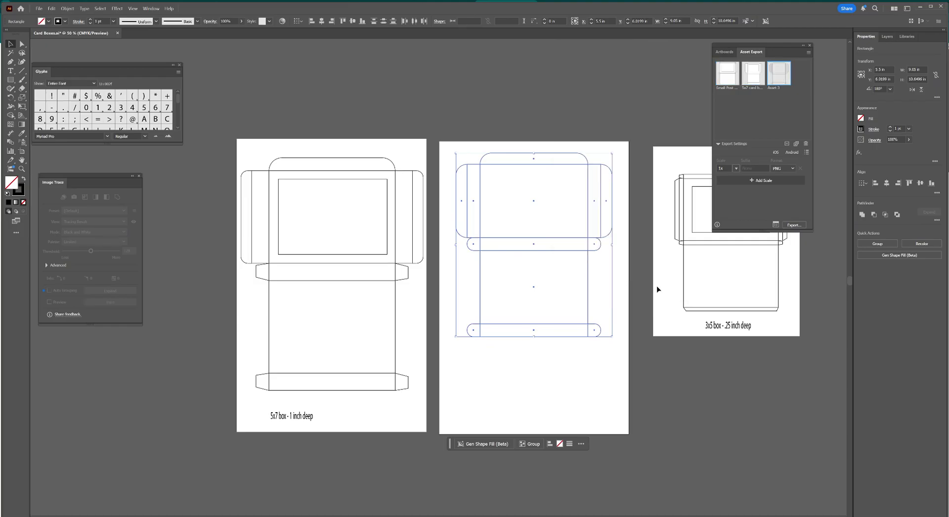
# - Rename the newly collected export asset as "Transparent 4x5"
pyautogui.doubleClick(775, 89)
pyautogui.moveTo(784, 88); pyautogui.dragTo(761, 85)
pyautogui.write('Transpa')
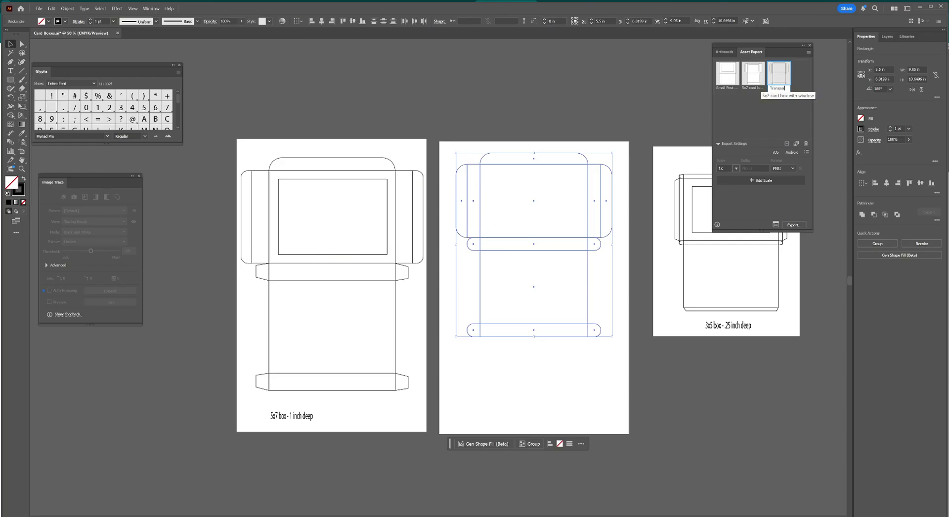
pyautogui.write('rent 4x5')
pyautogui.click(769, 138)
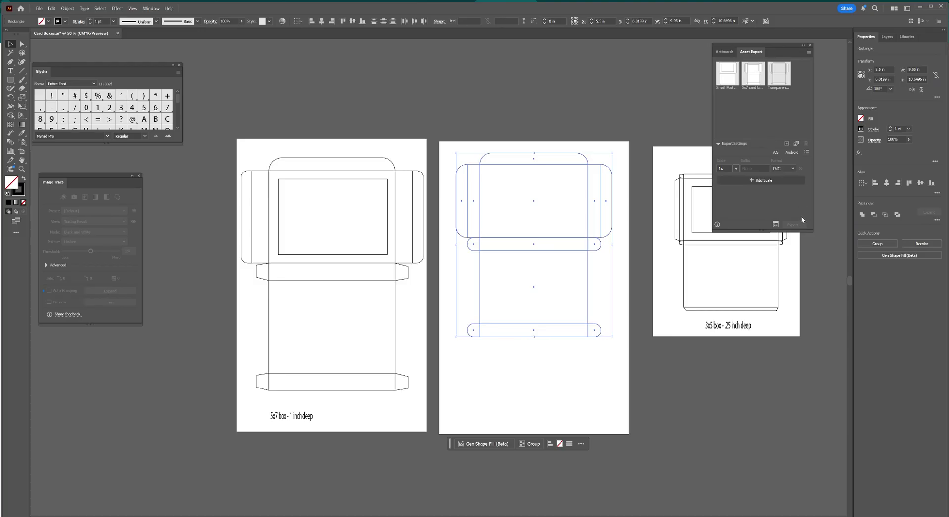
# - Export the renamed asset as a PNG at 1x scale into the Boxes folder
pyautogui.click(785, 85)
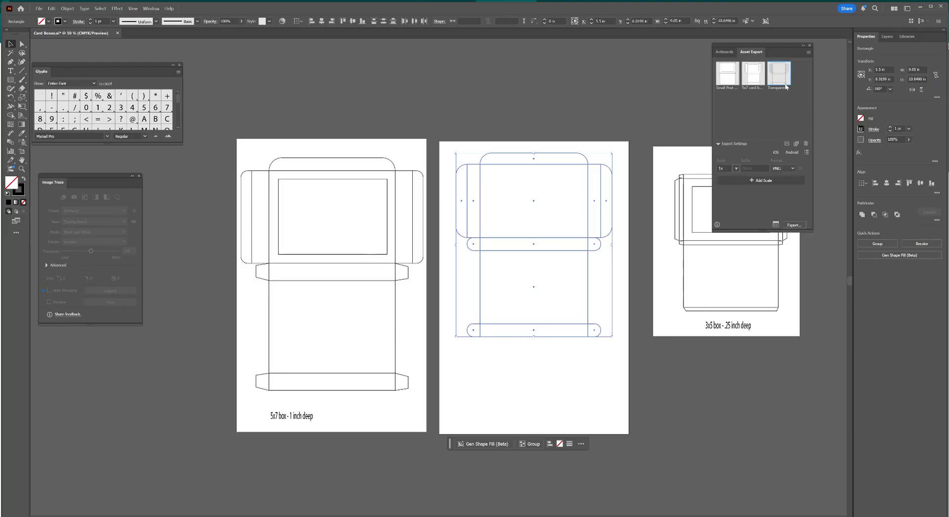
pyautogui.click(794, 225)
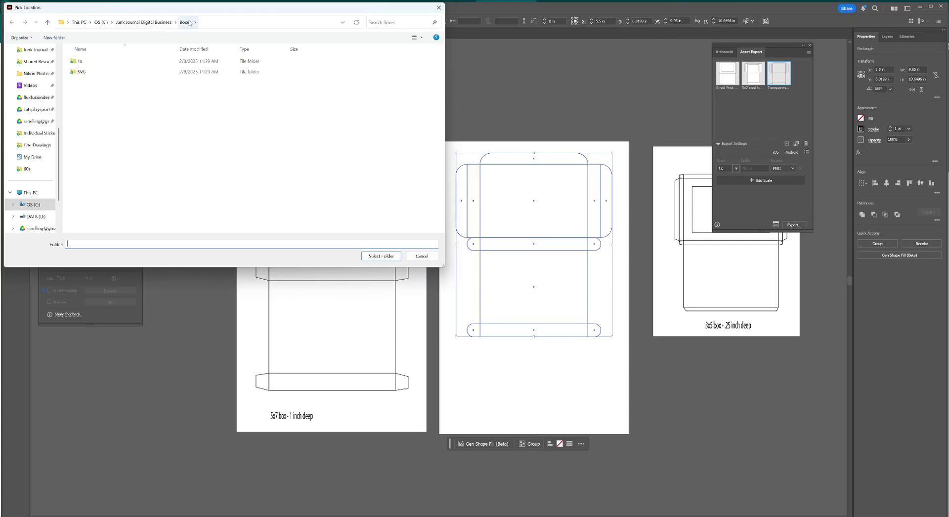
pyautogui.click(384, 258)
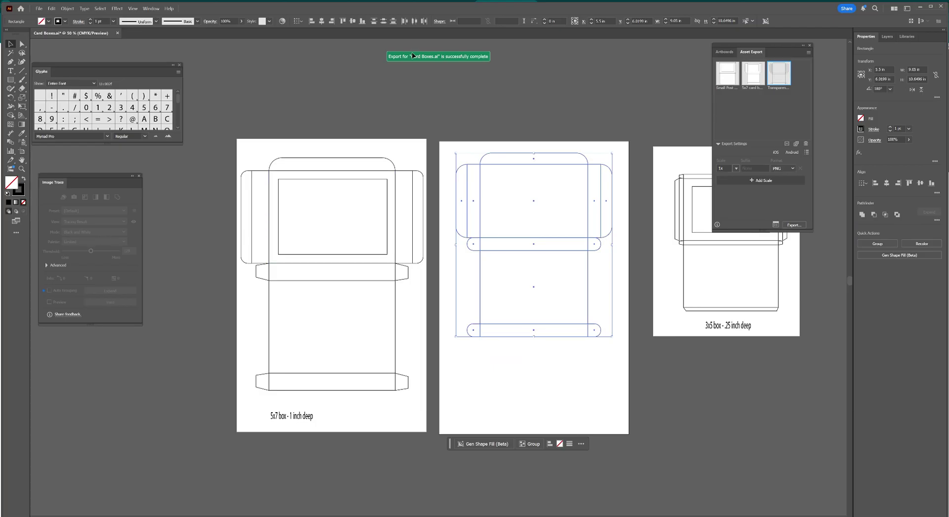
# - Select the whole box template and merge the top flap, upper panel, side walls and side flaps with the Shape Builder tool
pyautogui.click(447, 158)
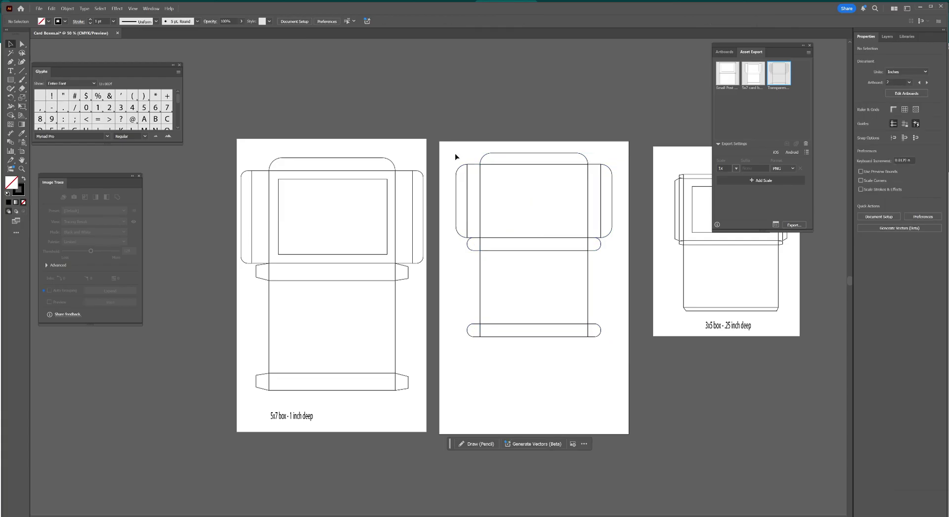
pyautogui.moveTo(456, 157); pyautogui.dragTo(610, 356)
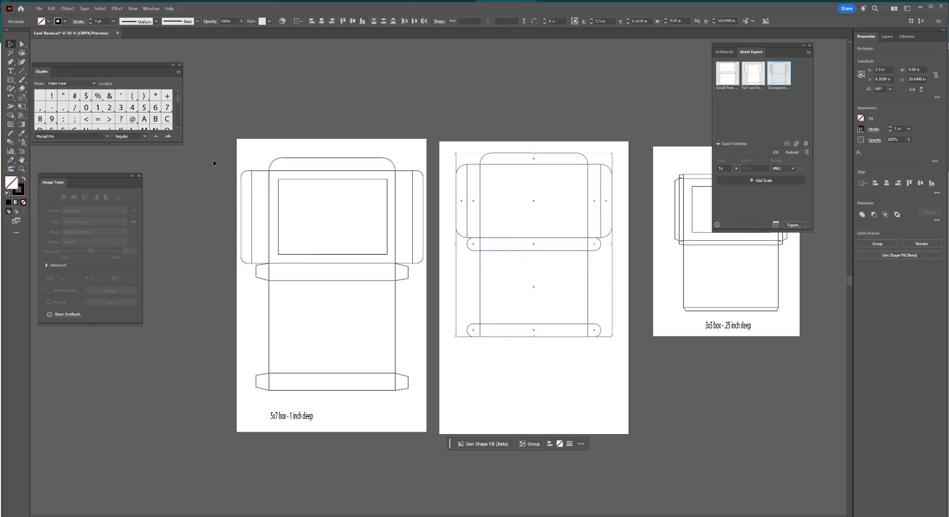
pyautogui.click(11, 118)
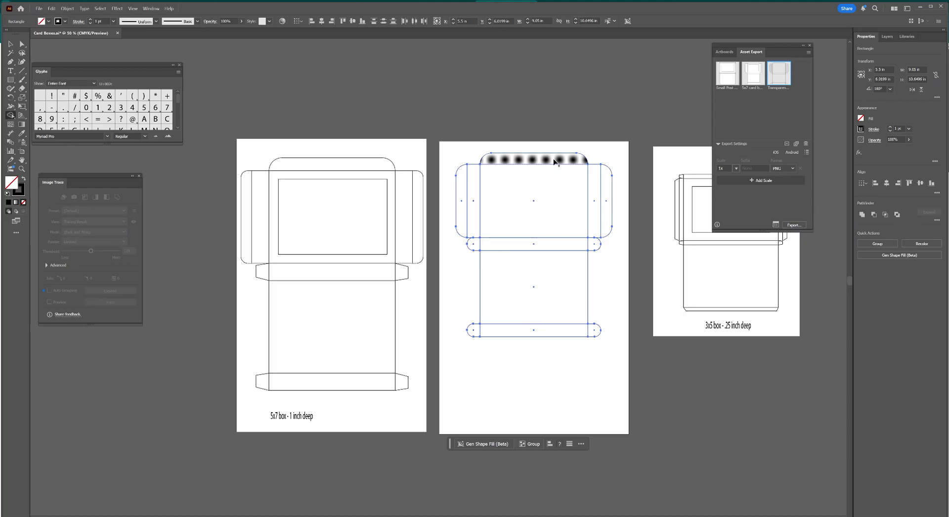
pyautogui.moveTo(553, 165); pyautogui.dragTo(554, 171)
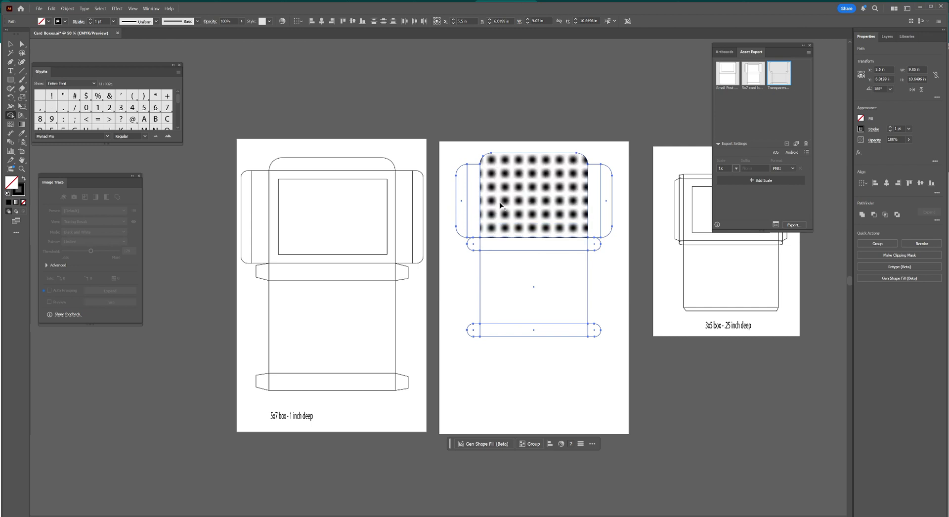
pyautogui.moveTo(500, 205); pyautogui.dragTo(461, 208)
pyautogui.moveTo(578, 201); pyautogui.dragTo(604, 205)
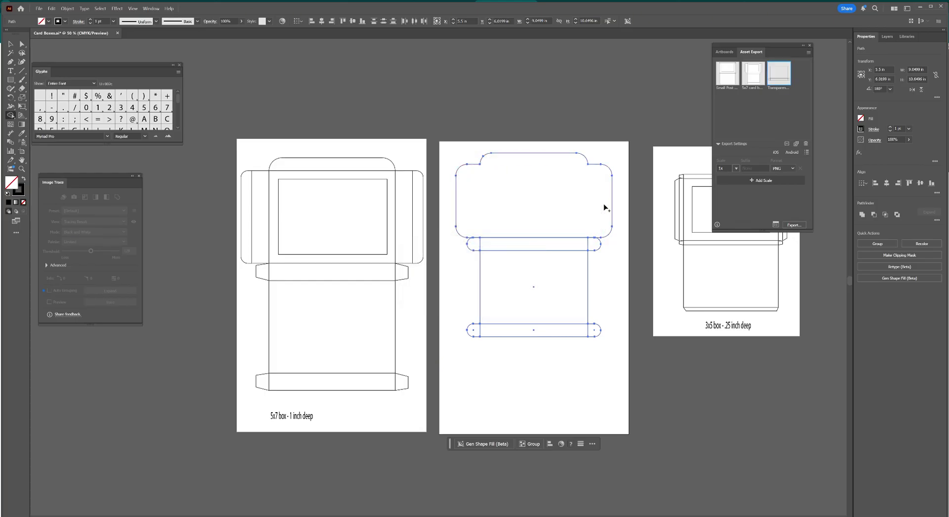
# - Merge both strips, their rounded tabs and the lower panel into the upper shape to form one cut outline
pyautogui.moveTo(530, 228)
pyautogui.mouseDown()
pyautogui.moveTo(518, 260)
pyautogui.moveTo(477, 250)
pyautogui.mouseUp()
pyautogui.moveTo(561, 243); pyautogui.dragTo(599, 249)
pyautogui.moveTo(526, 306)
pyautogui.mouseDown()
pyautogui.moveTo(530, 332)
pyautogui.moveTo(472, 330)
pyautogui.moveTo(597, 331)
pyautogui.mouseUp()
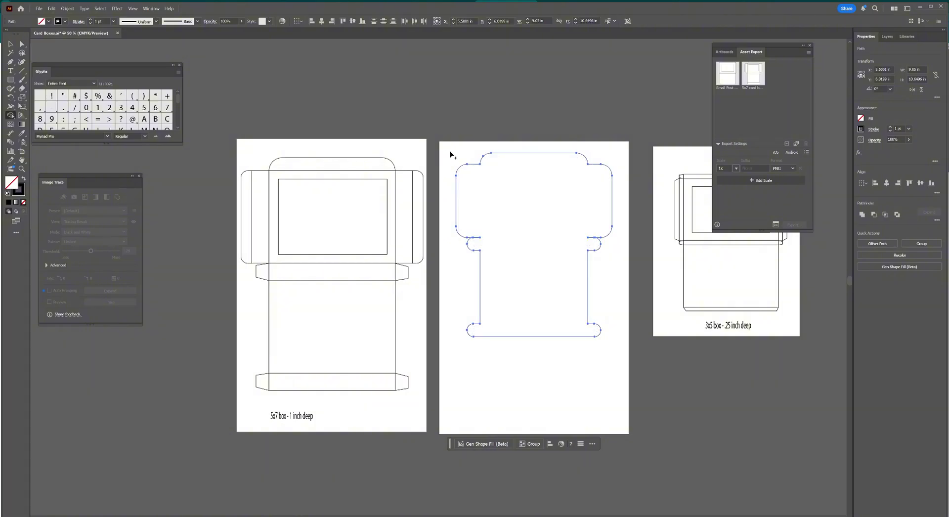
# - Collect the merged box outline for export as a single asset
pyautogui.click(11, 45)
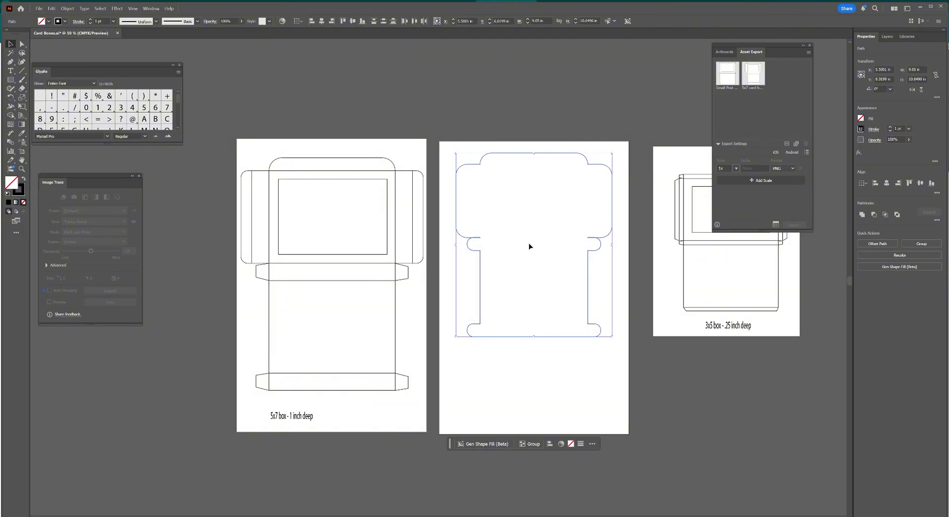
pyautogui.rightClick(531, 260)
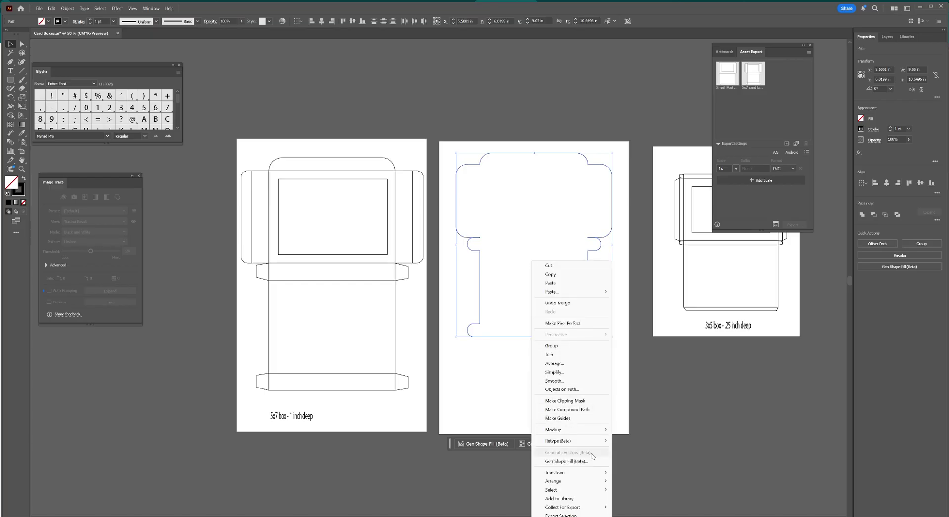
pyautogui.moveTo(590, 509)
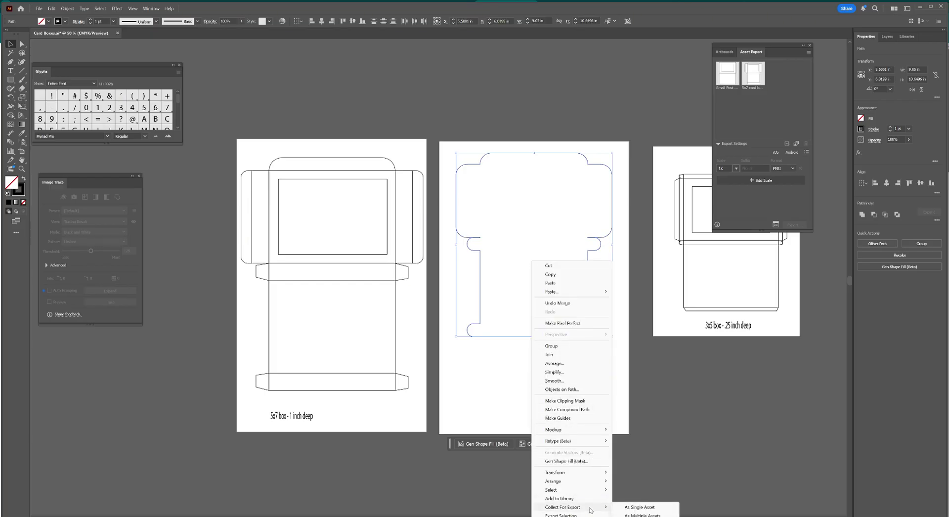
pyautogui.click(641, 507)
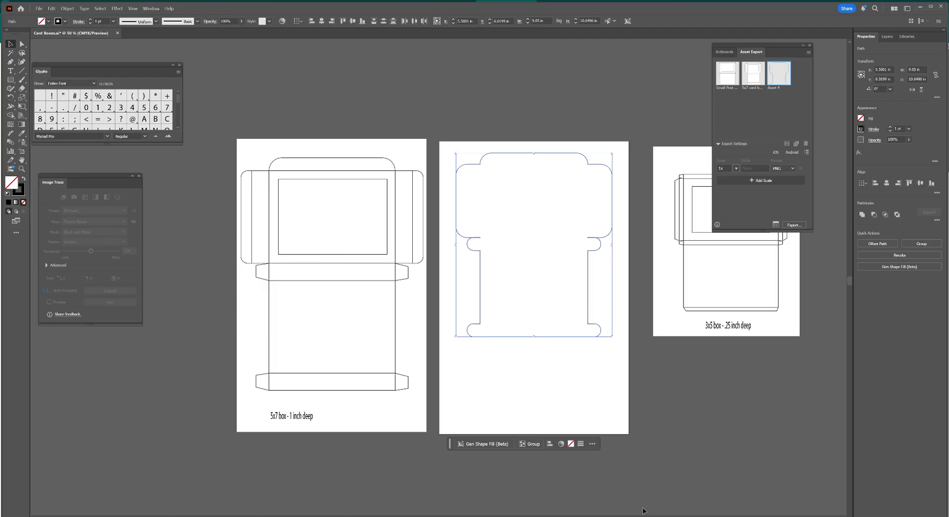
# - Rename the outline's export asset with a name starting "Cut File for 4"
pyautogui.doubleClick(775, 88)
pyautogui.hotkey('ctrl', 'a')
pyautogui.write('Cut')
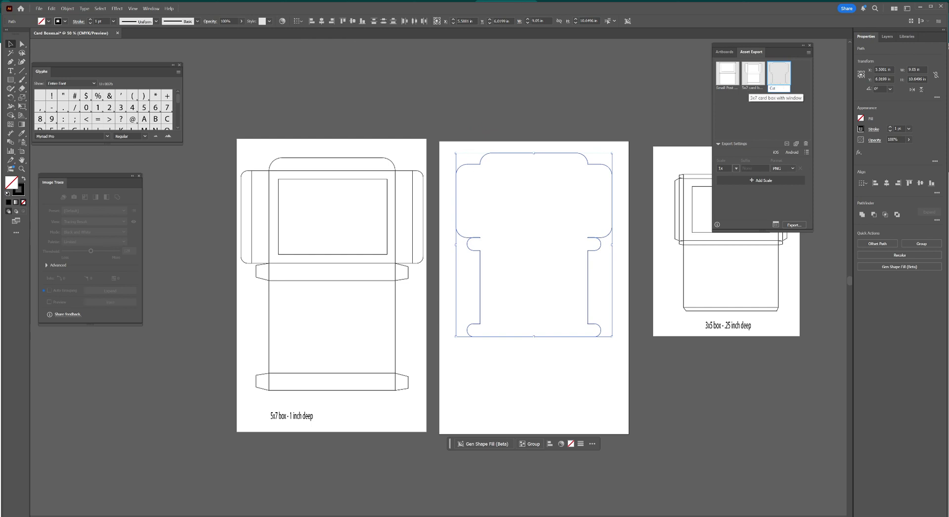
pyautogui.write(' File for 4')
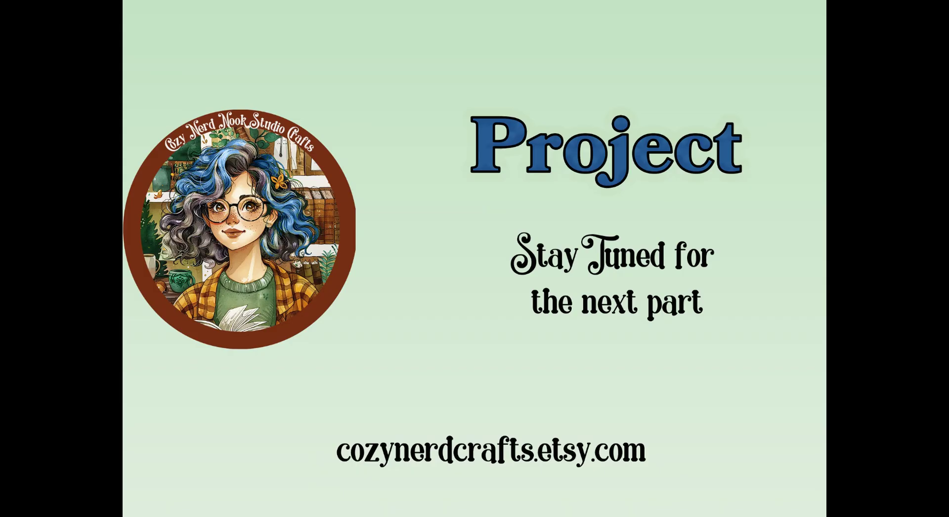